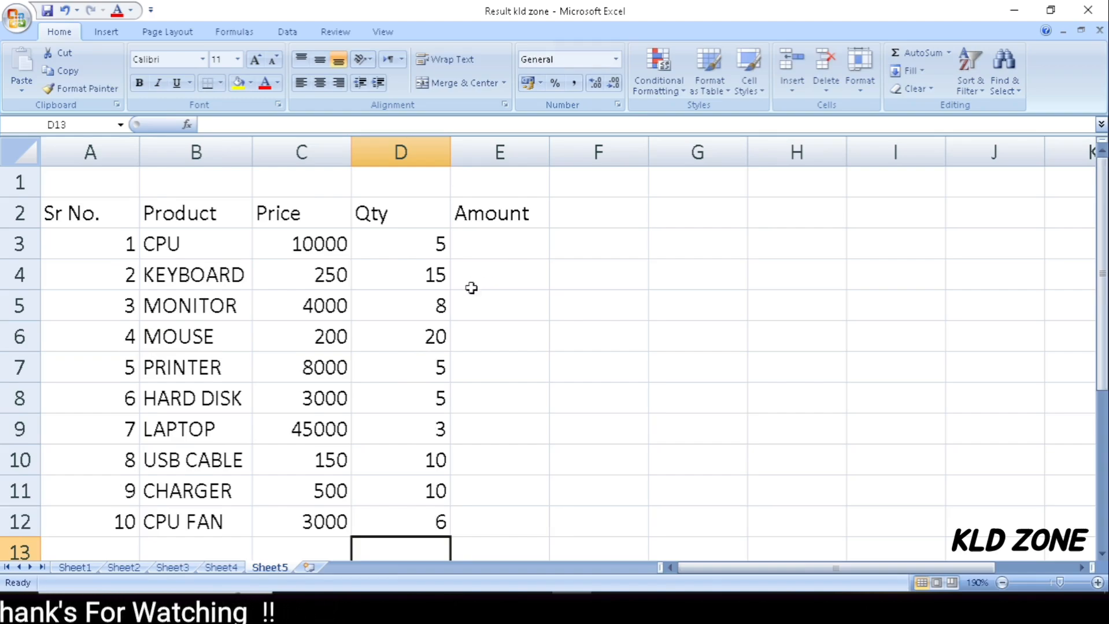
pyautogui.click(497, 241)
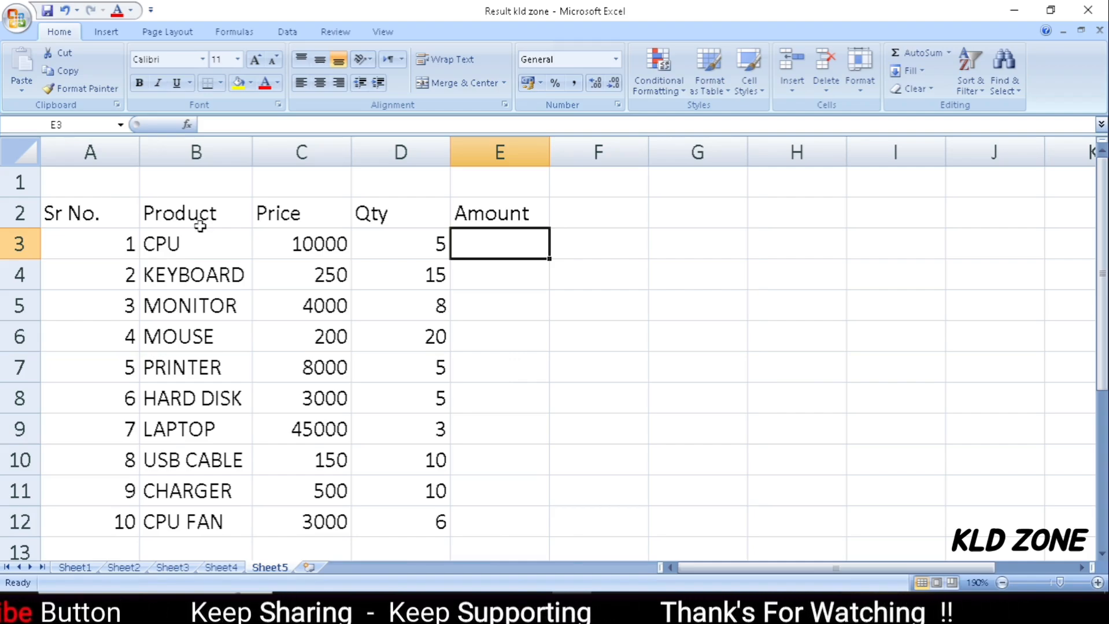
pyautogui.moveTo(116, 178); pyautogui.dragTo(461, 192)
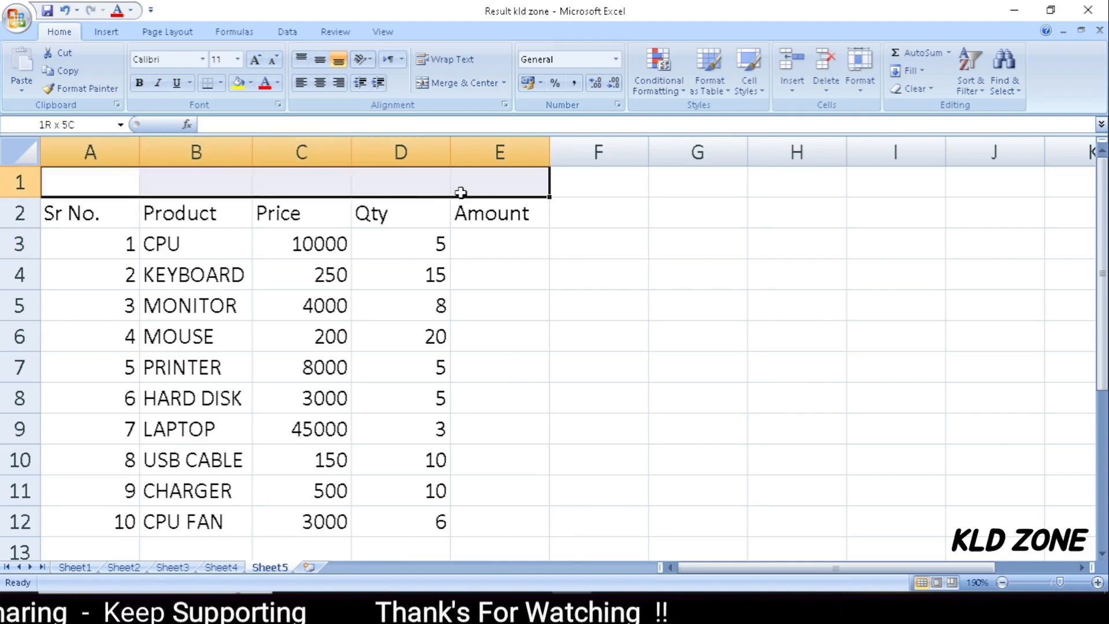
pyautogui.click(571, 462)
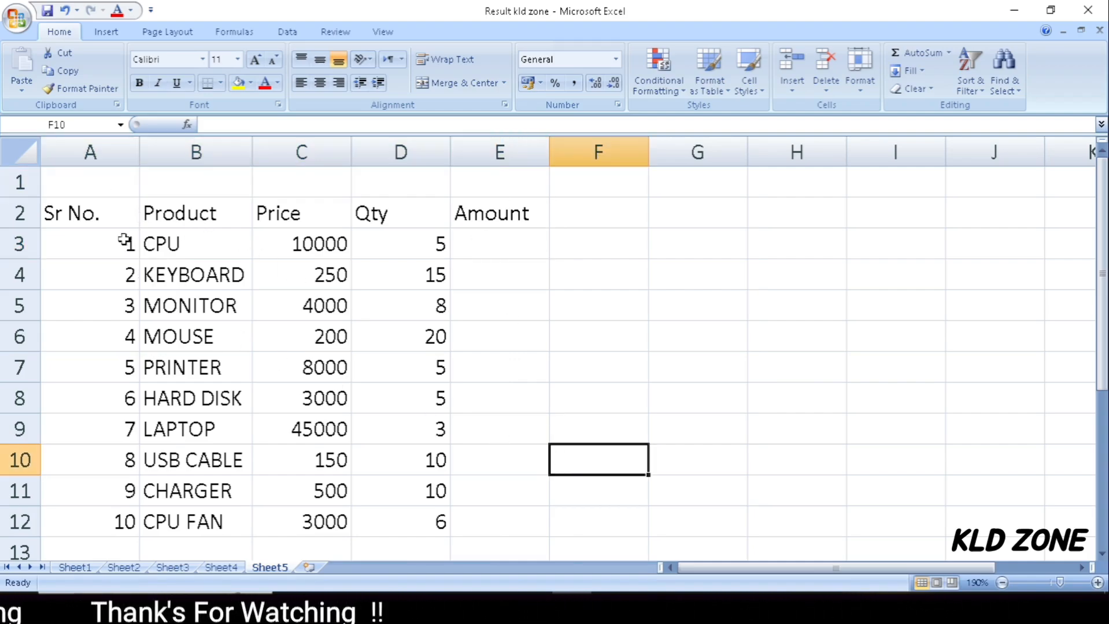
pyautogui.click(123, 176)
pyautogui.click(287, 188)
pyautogui.click(360, 191)
pyautogui.click(462, 186)
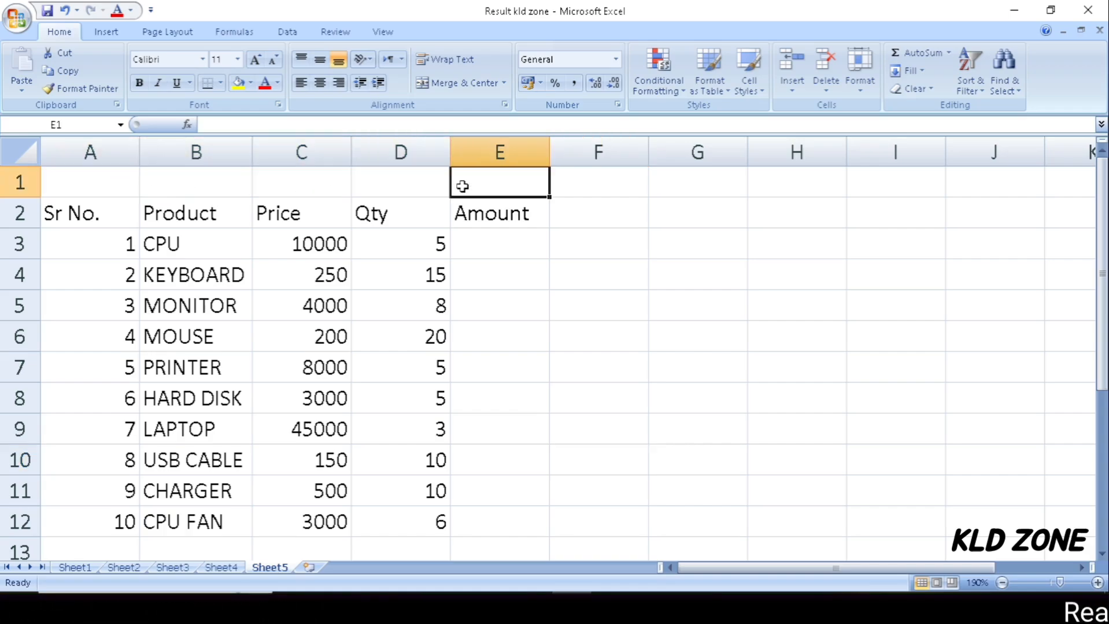
pyautogui.moveTo(69, 182); pyautogui.dragTo(396, 187)
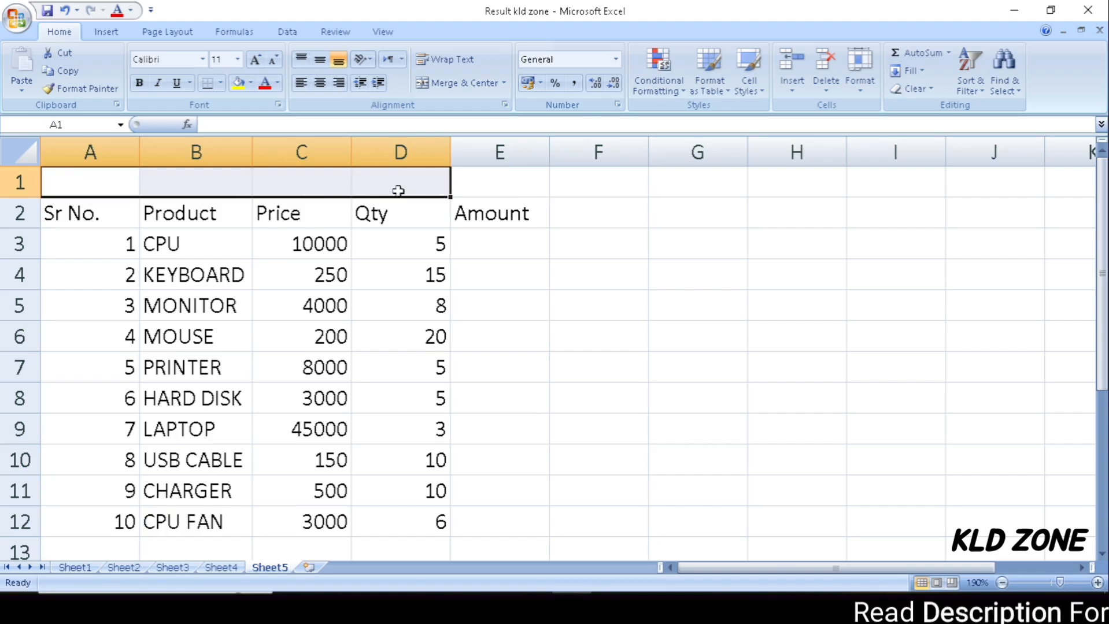
pyautogui.click(109, 187)
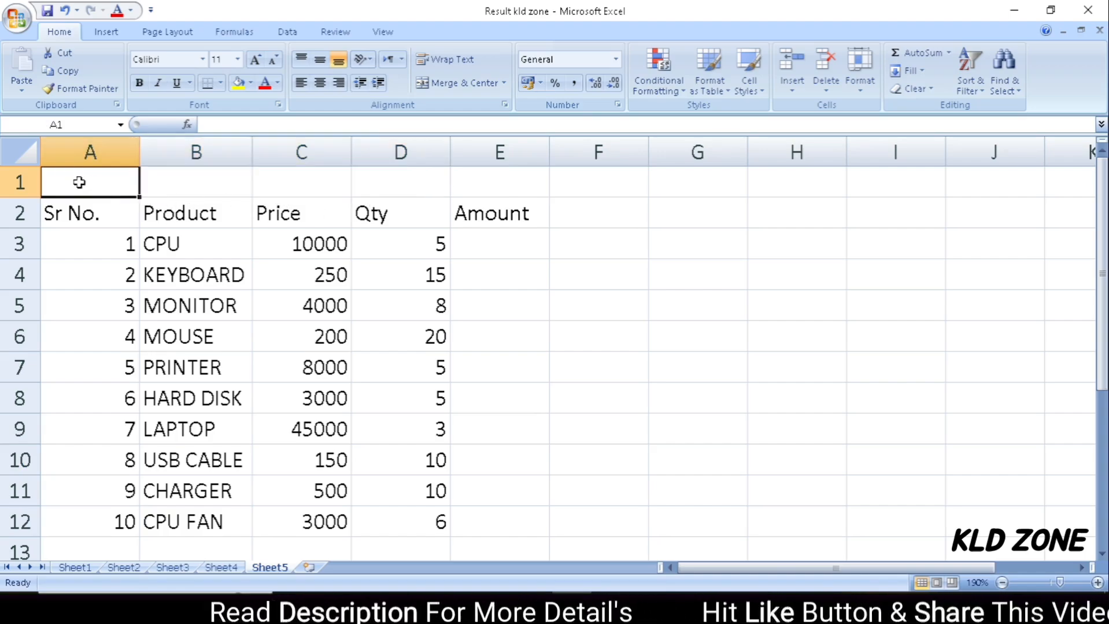
pyautogui.moveTo(85, 180); pyautogui.dragTo(465, 183)
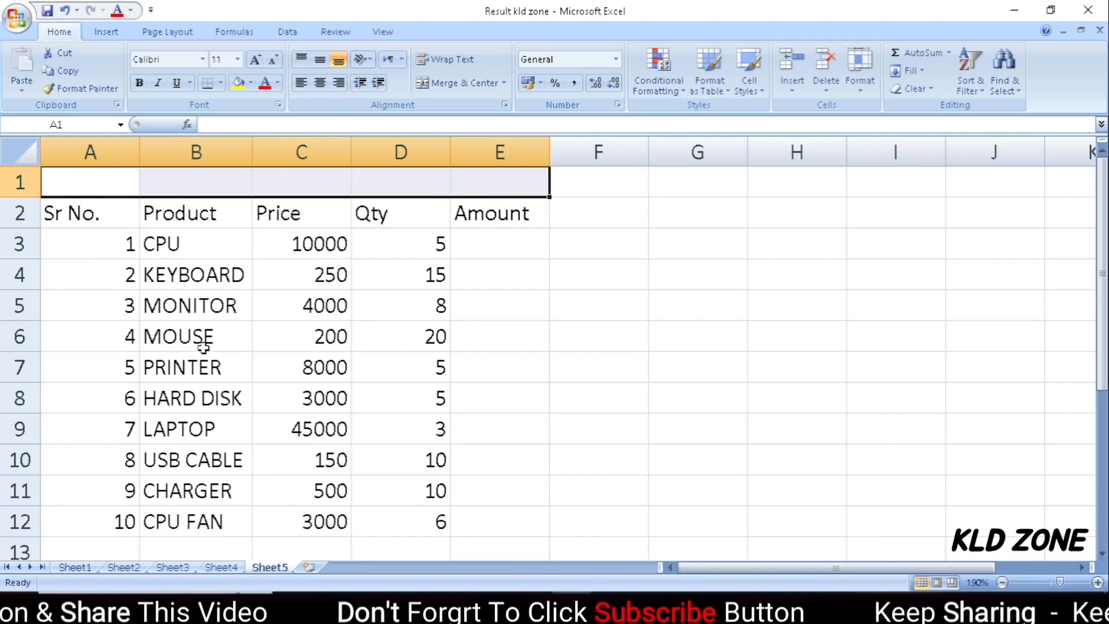
pyautogui.click(582, 344)
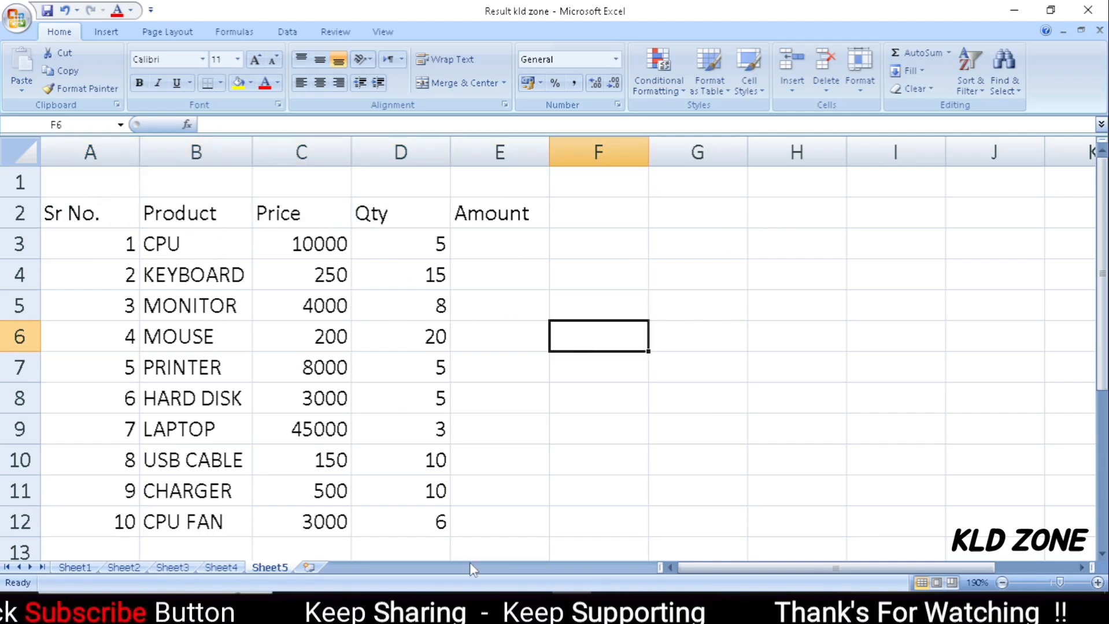
# - Merge and center cells A1:E1 above the table and enter the title KLD ZONE COMPUTER HARDWARE
pyautogui.moveTo(89, 181); pyautogui.dragTo(453, 188)
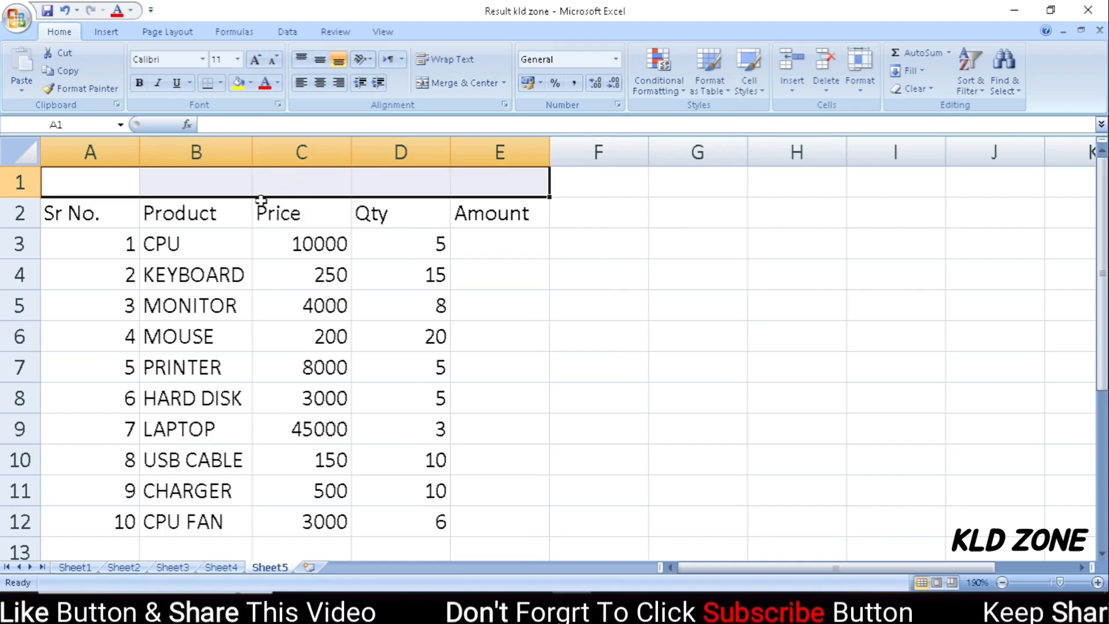
pyautogui.click(439, 89)
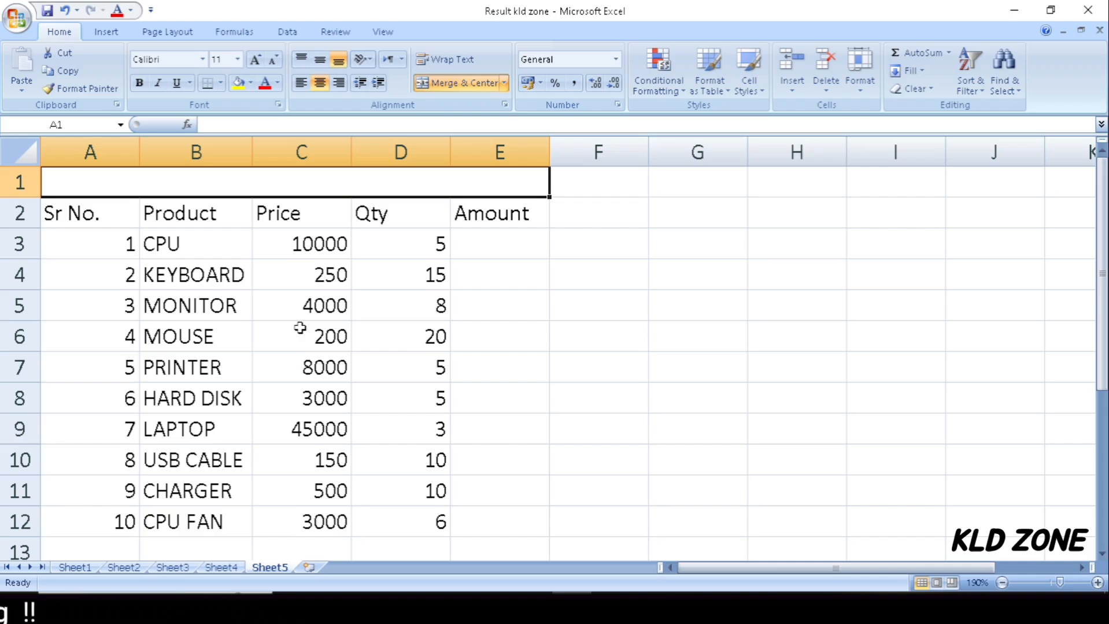
pyautogui.write('KLD')
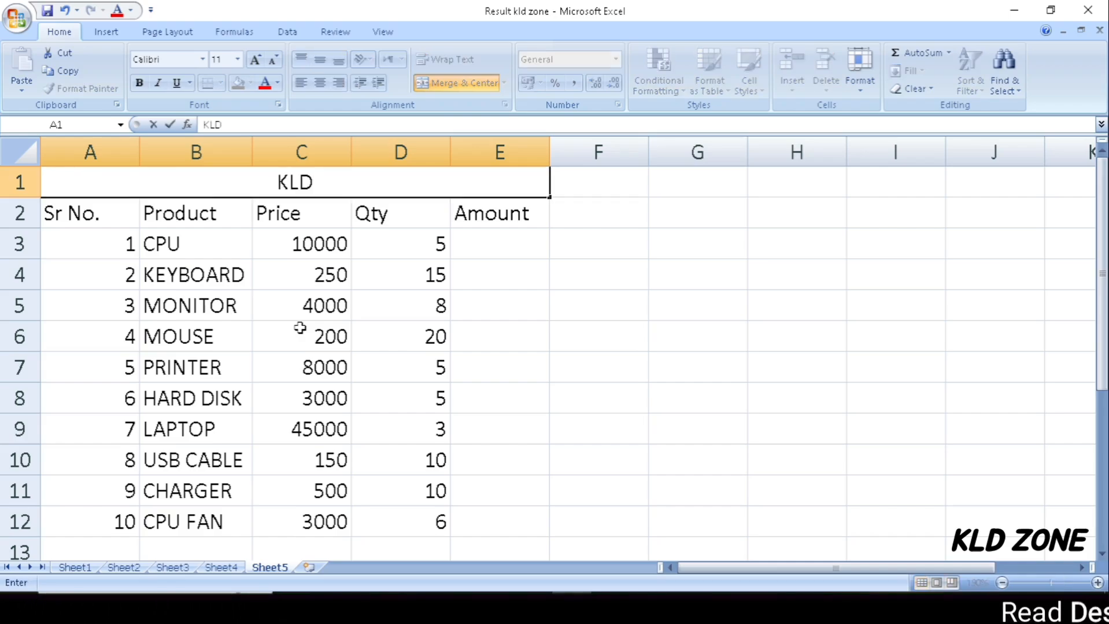
pyautogui.write(' ZOM')
pyautogui.press('BackSpace')
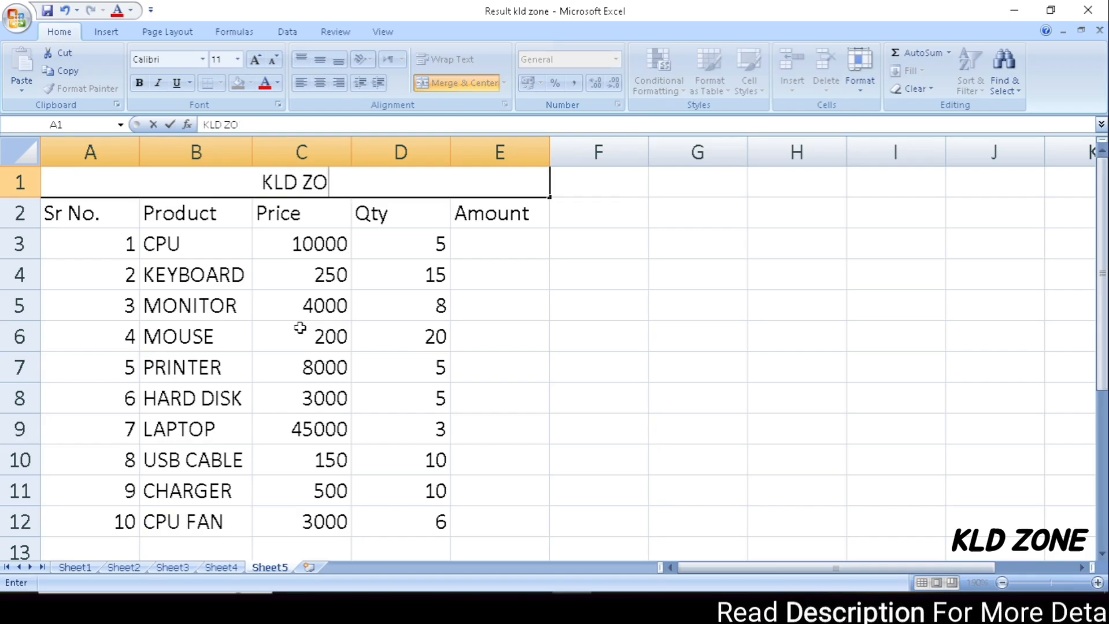
pyautogui.write('NE COM')
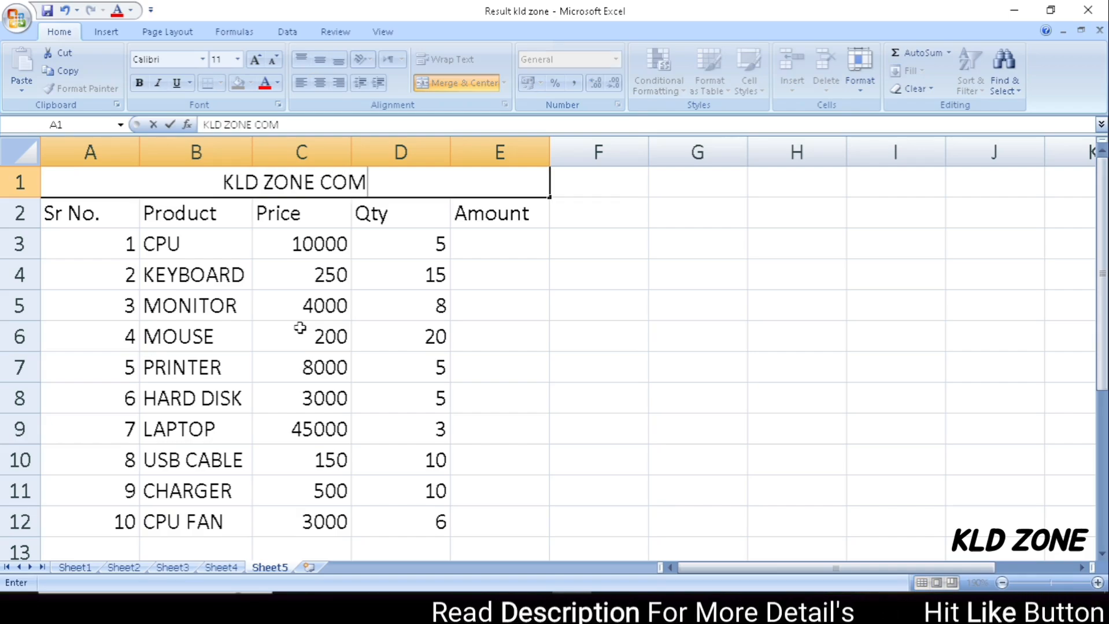
pyautogui.write('PUTER')
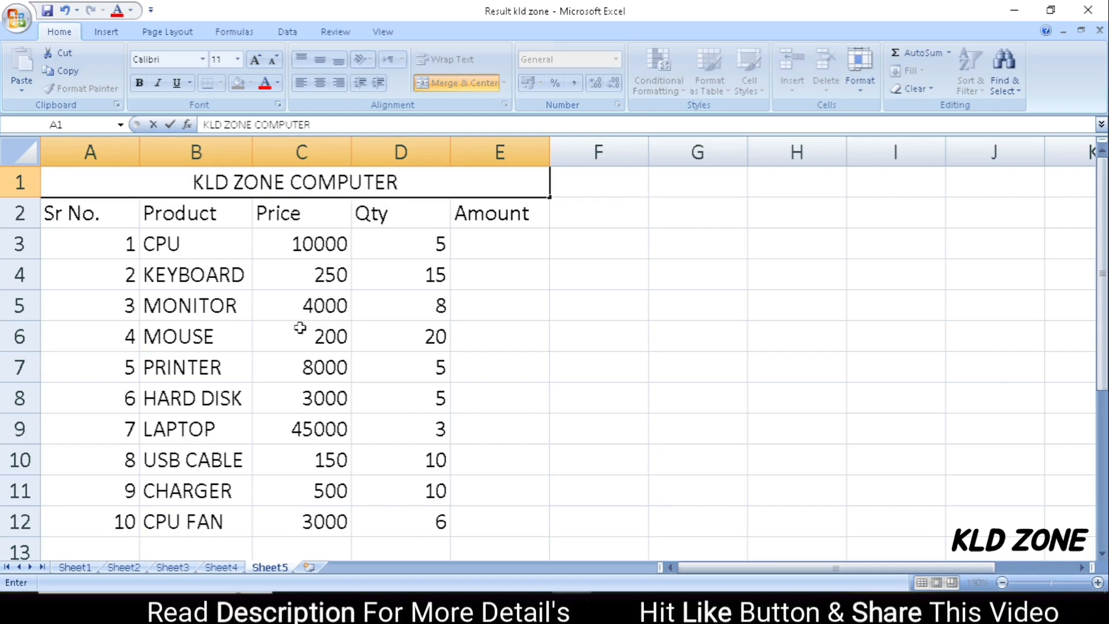
pyautogui.write(' HARDWARE')
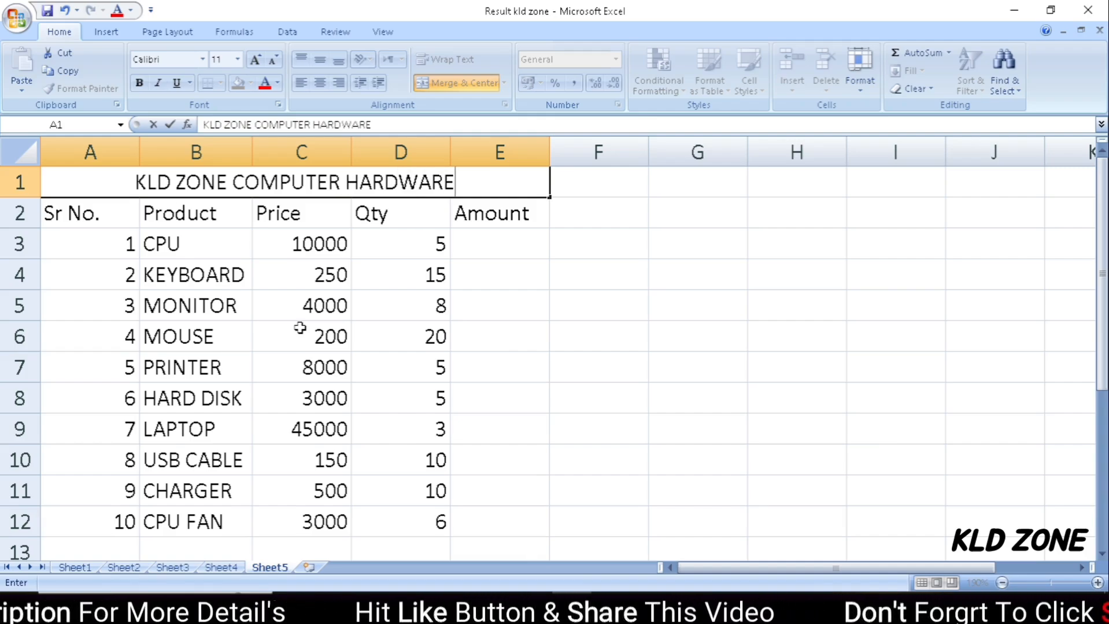
pyautogui.press('Return')
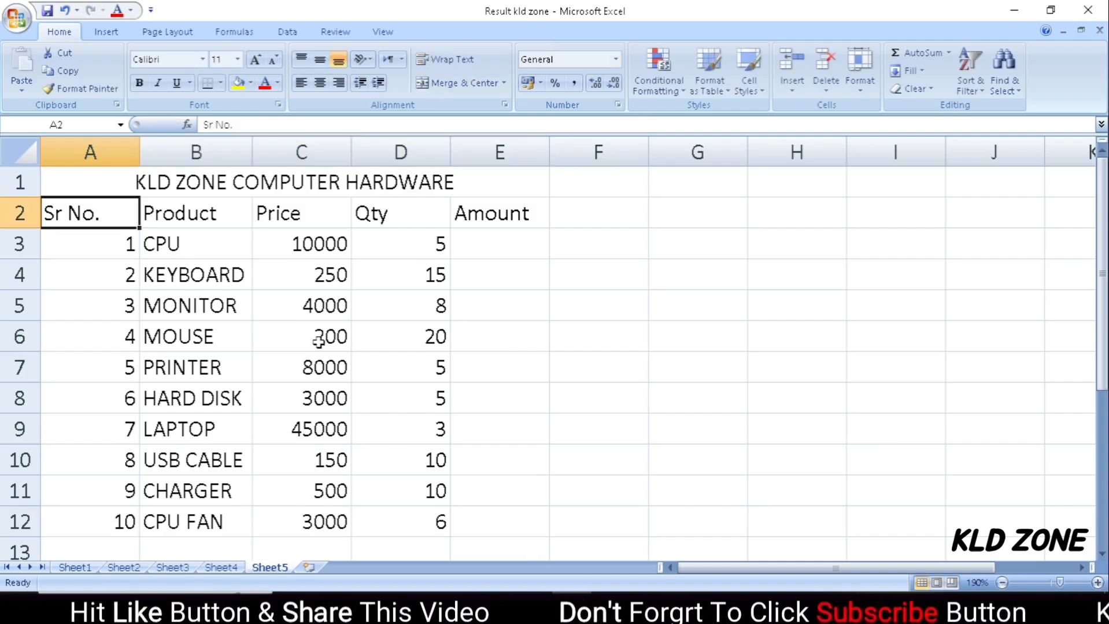
# - Fill the merged title cell with the standard orange color and make its text bold
pyautogui.click(206, 183)
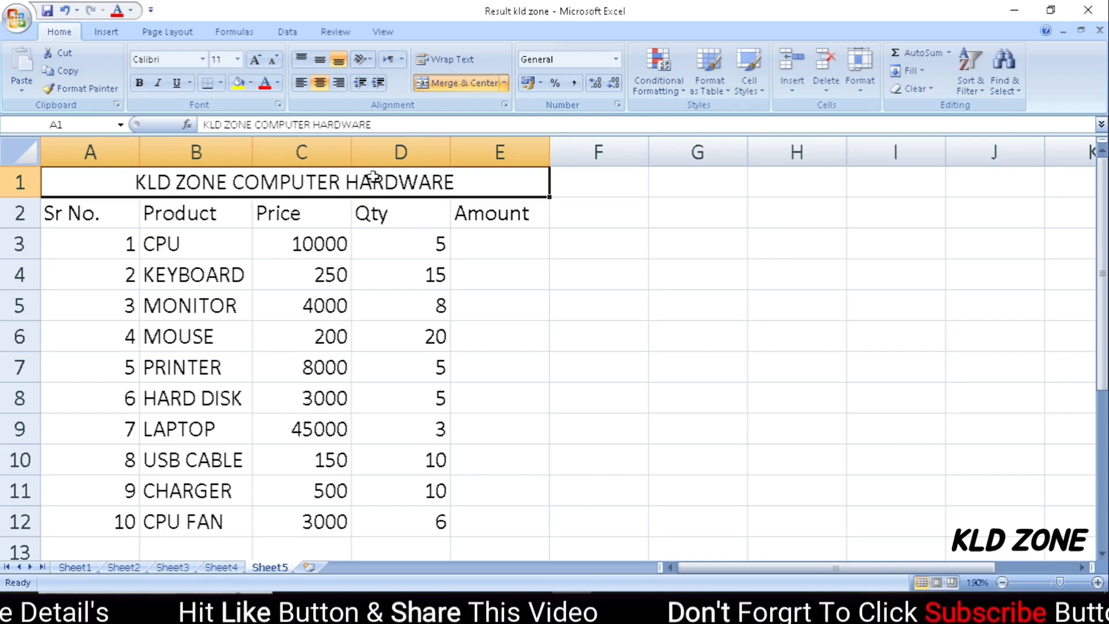
pyautogui.click(251, 84)
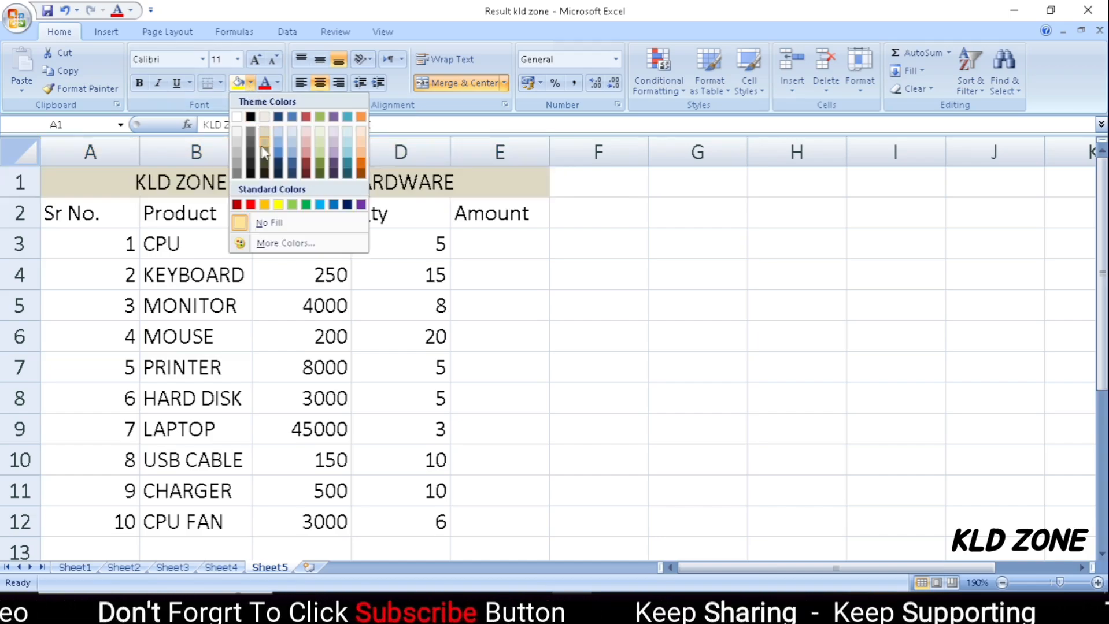
pyautogui.click(265, 205)
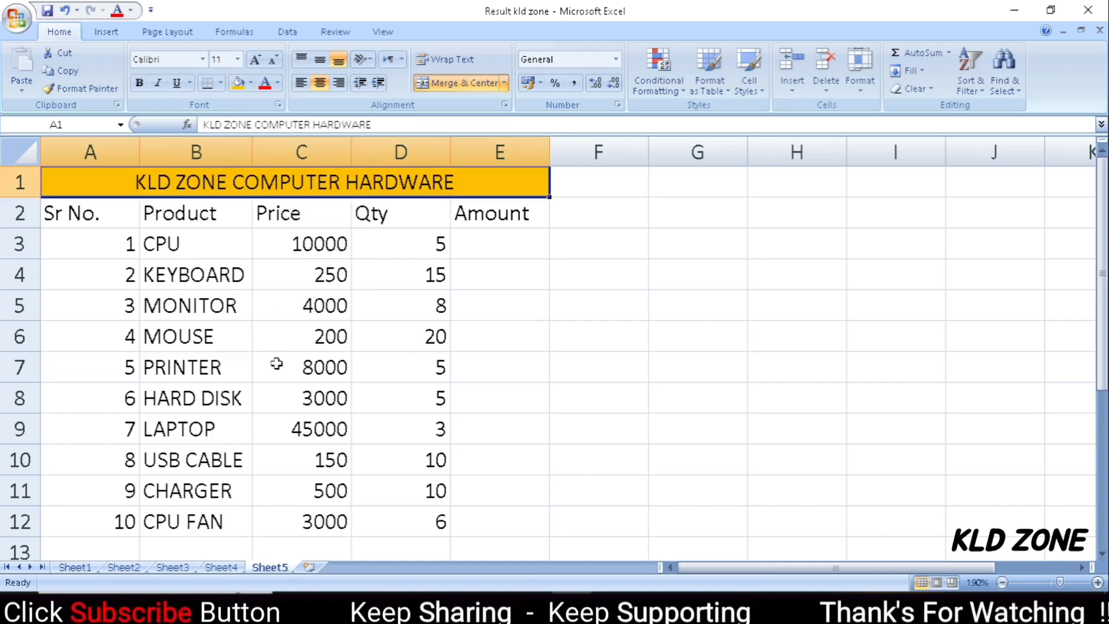
pyautogui.click(139, 84)
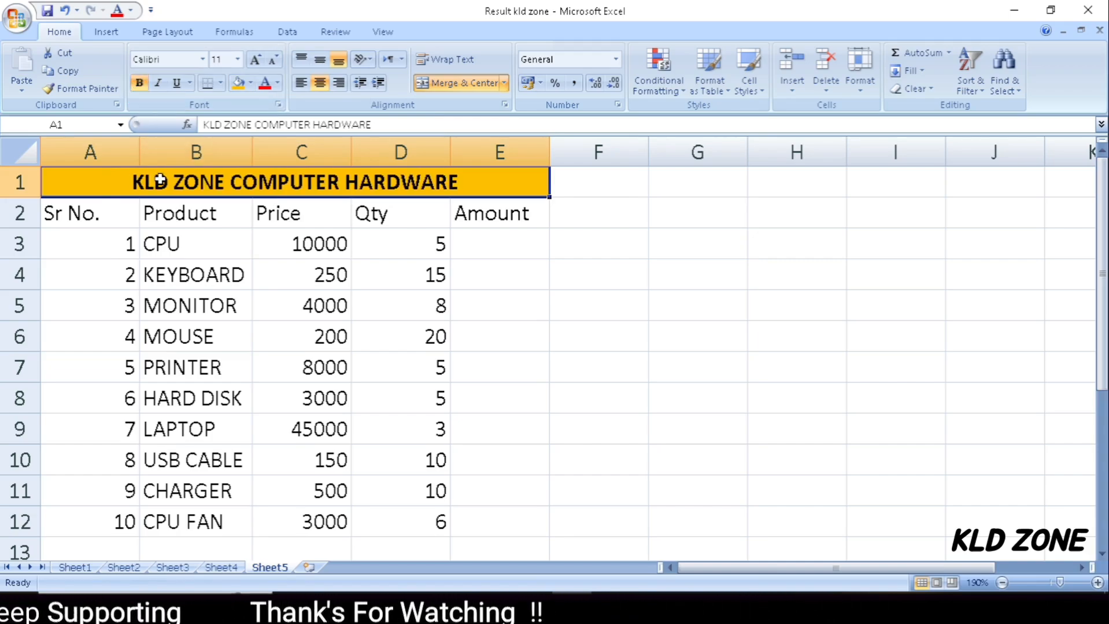
# - Reduce the title's font size to 9 and bring it back up to 11
pyautogui.click(273, 61)
pyautogui.click(273, 61)
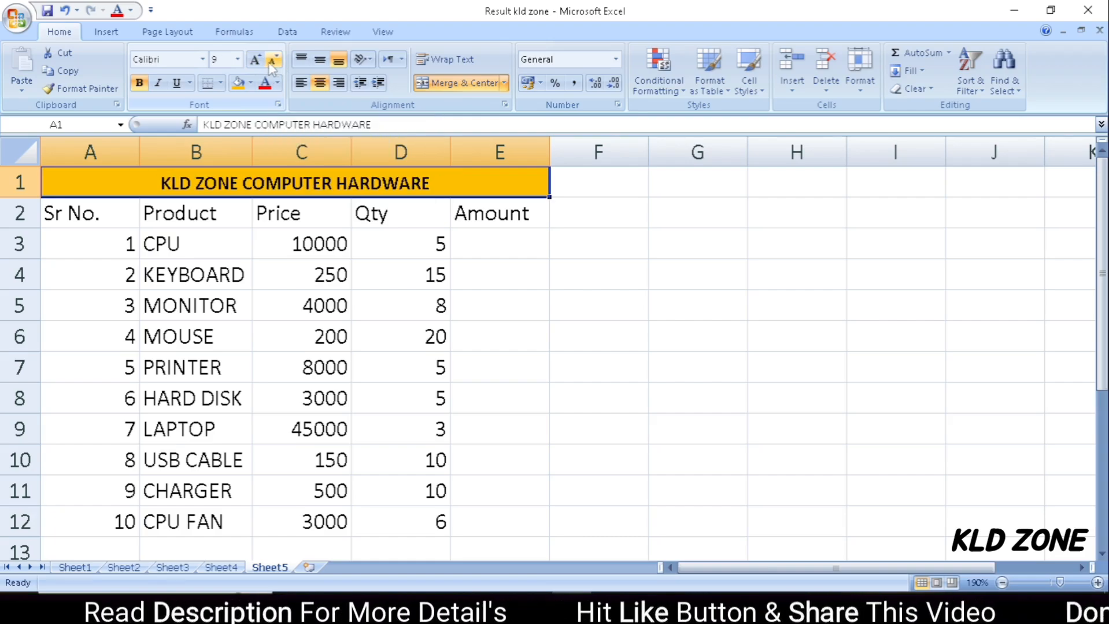
pyautogui.click(255, 61)
pyautogui.click(255, 62)
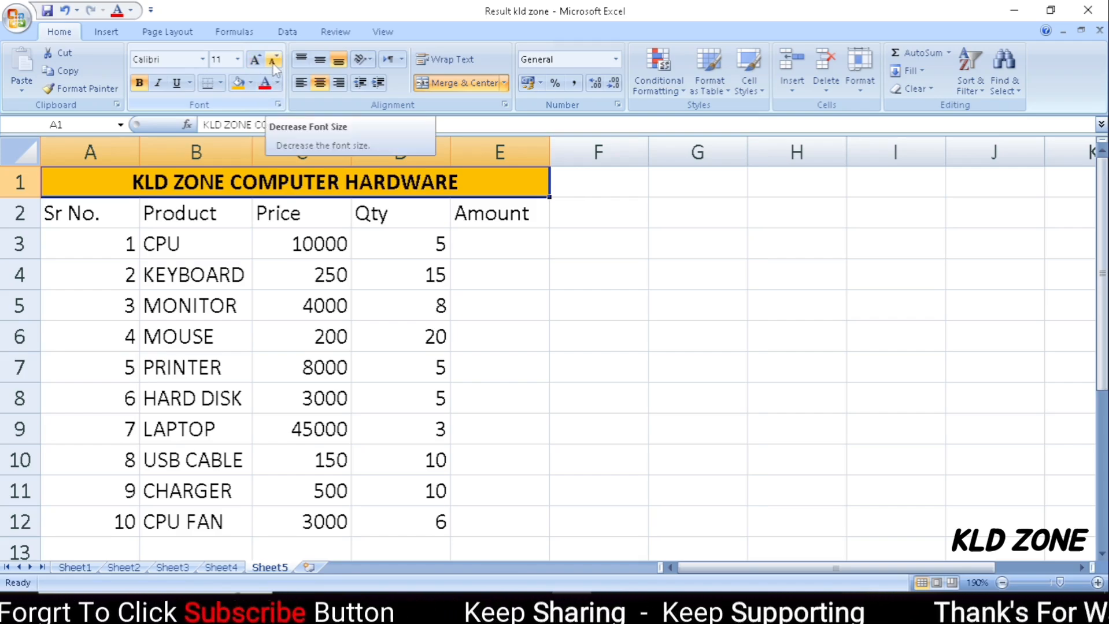
# - Set the font size of the title in row 1 to 14
pyautogui.click(238, 60)
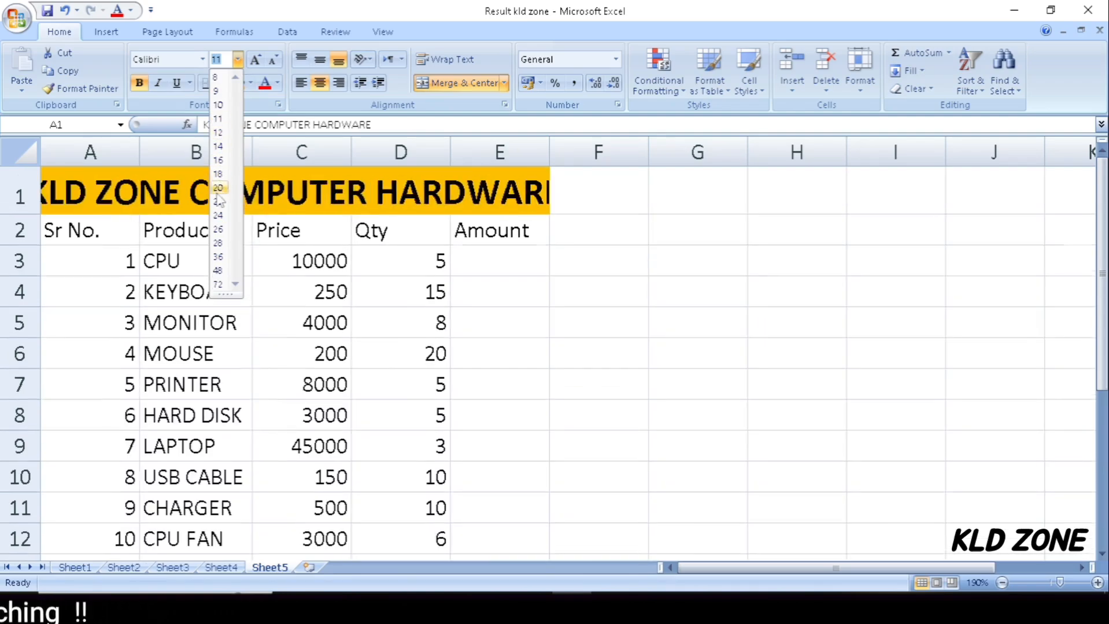
pyautogui.click(218, 146)
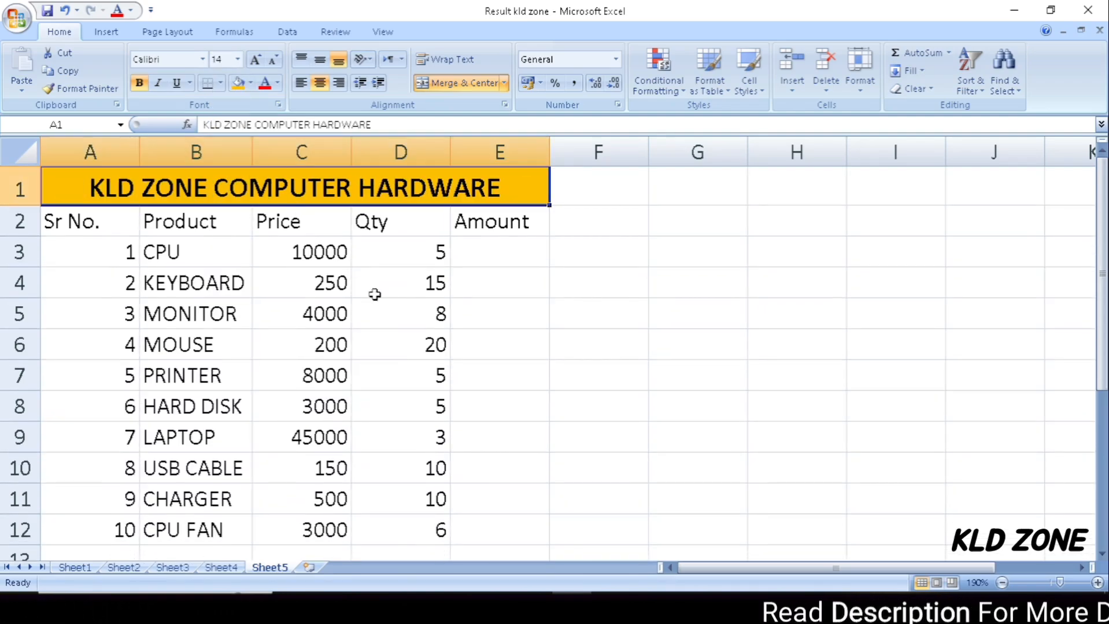
pyautogui.click(545, 312)
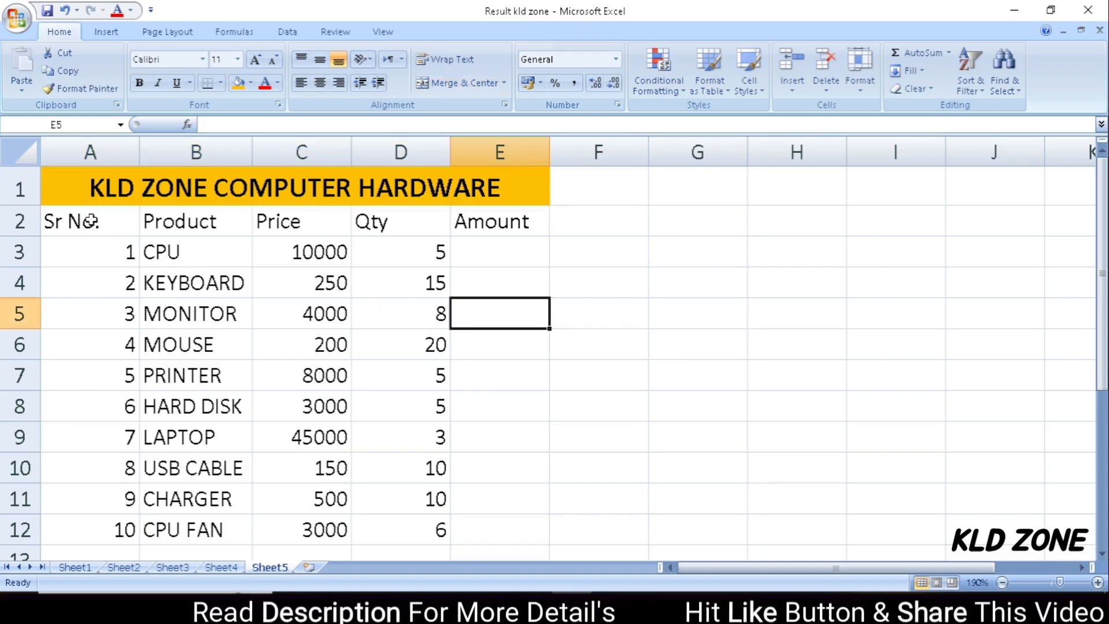
# - Make the header cells A2:E2 bold and fill them with the standard light blue color
pyautogui.moveTo(61, 221); pyautogui.dragTo(473, 223)
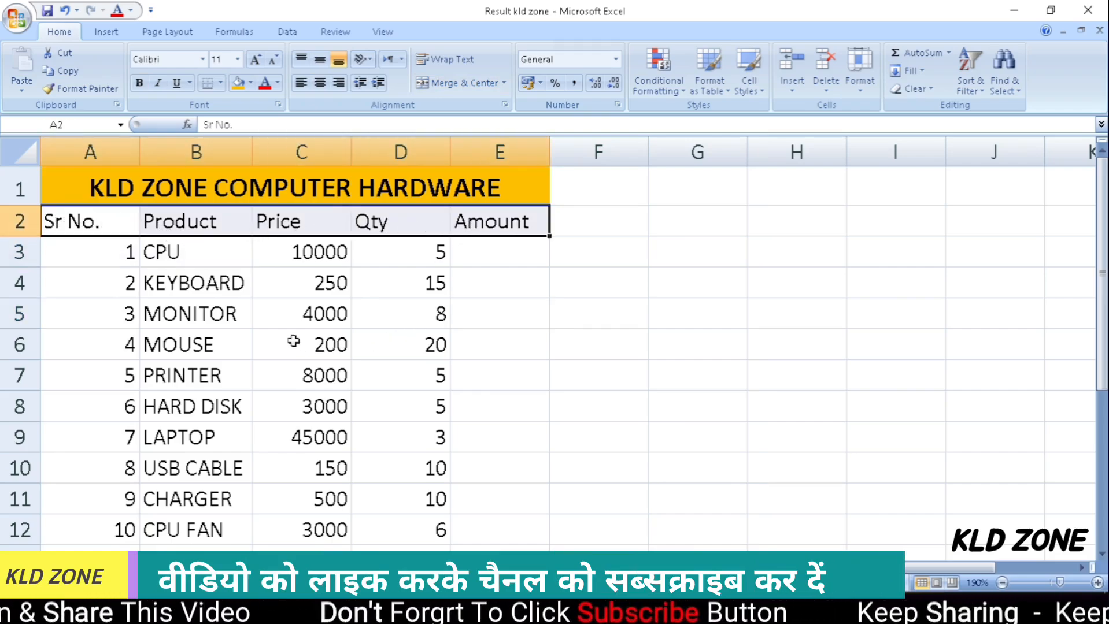
pyautogui.click(140, 88)
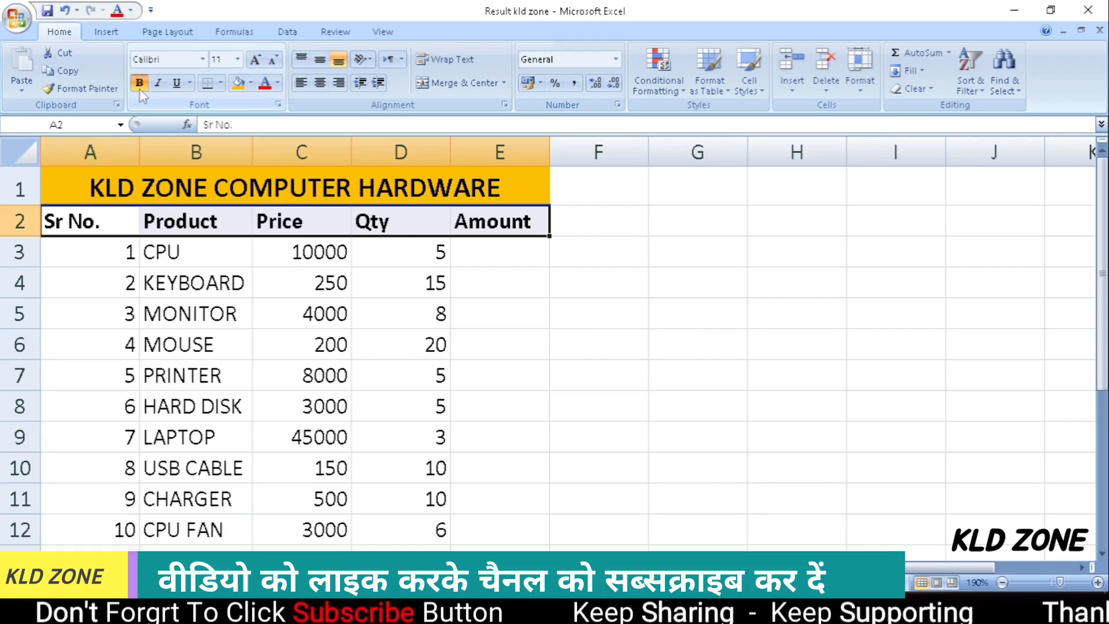
pyautogui.click(250, 84)
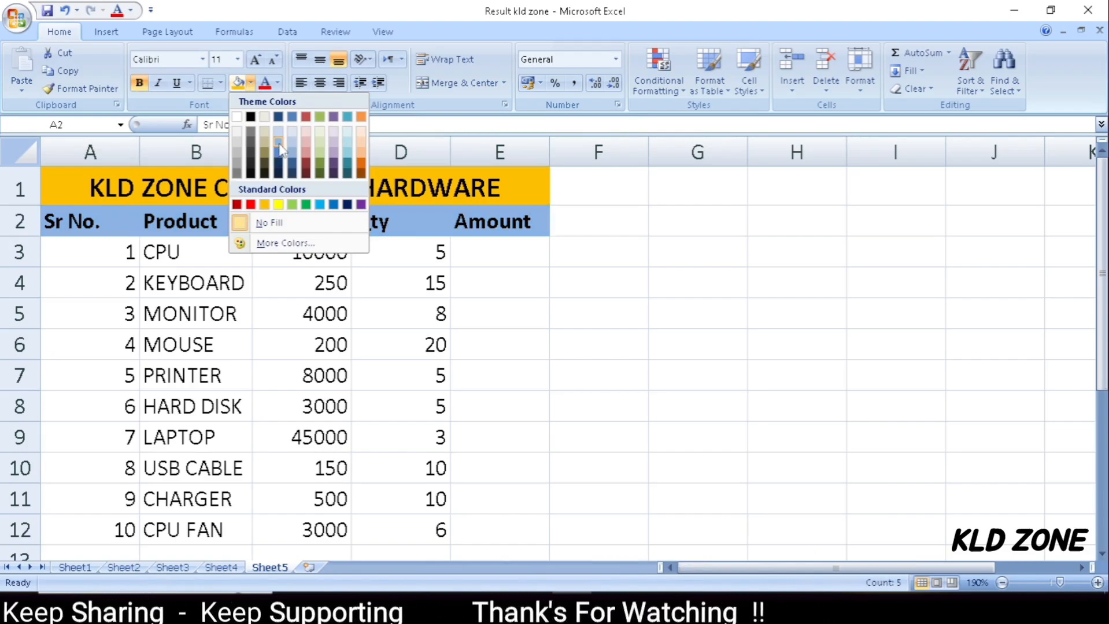
pyautogui.click(325, 206)
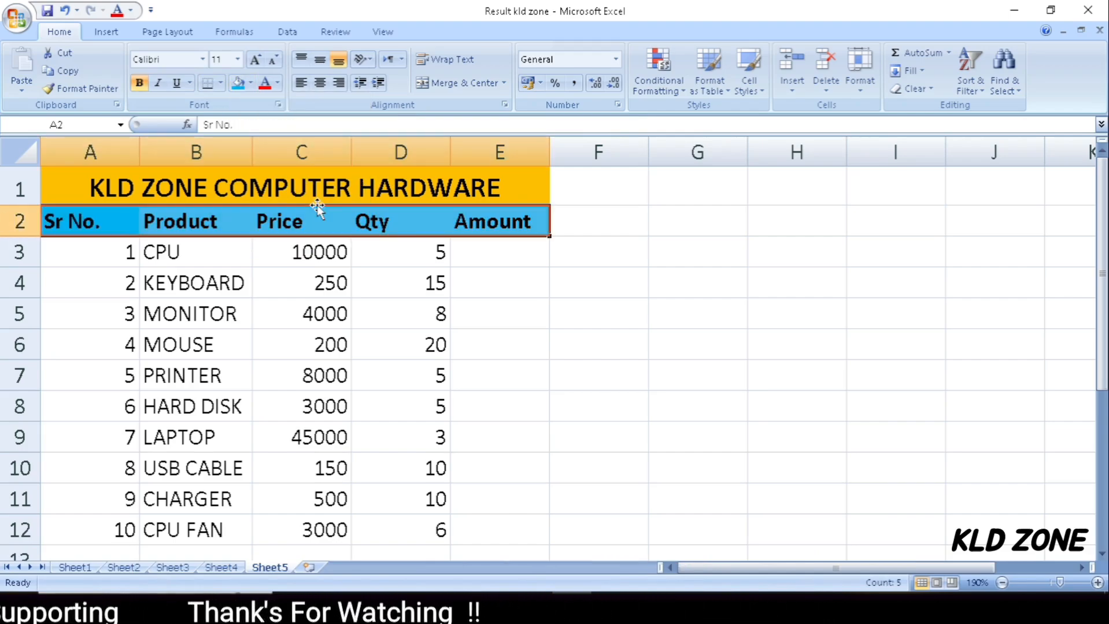
pyautogui.click(447, 345)
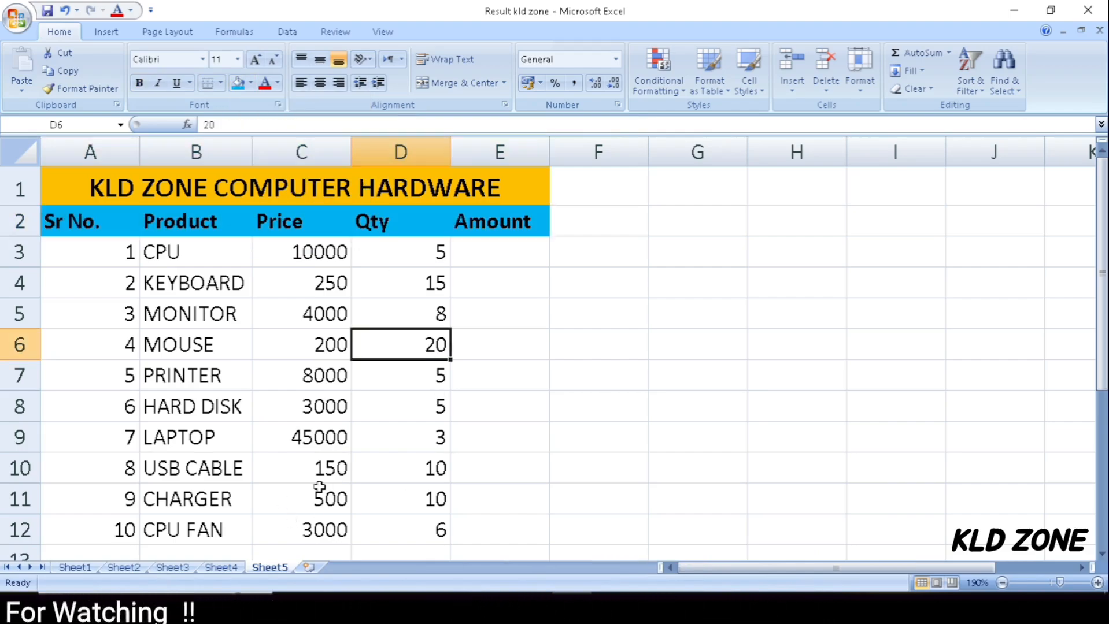
# - Apply All Borders to the whole table from the title row to the CPU FAN row, A1:E12
pyautogui.scroll(-1, 370, 464)
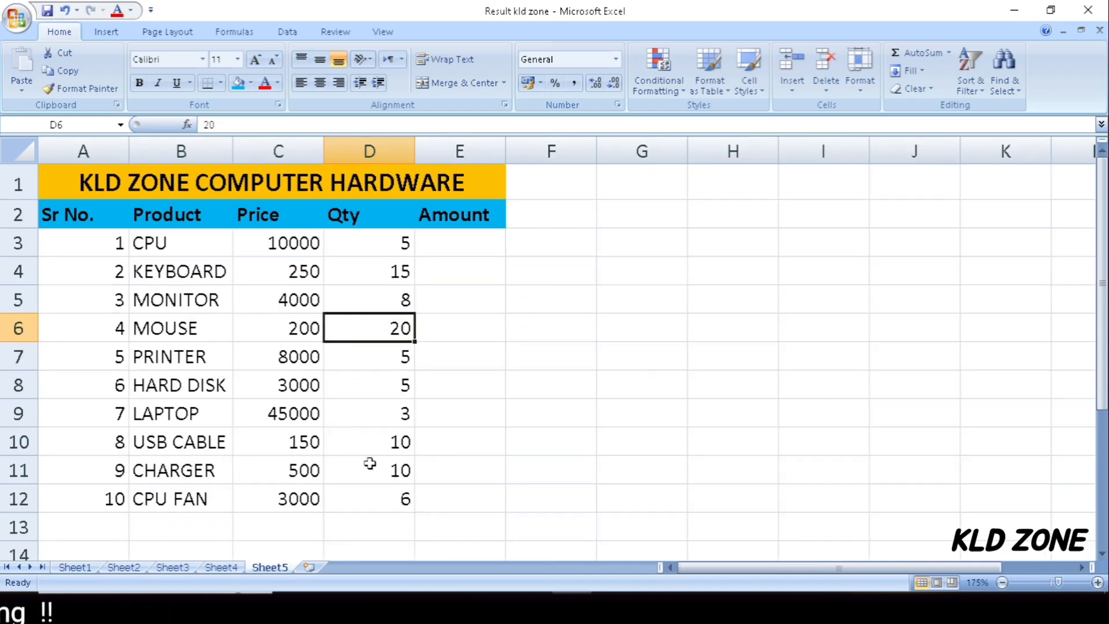
pyautogui.click(119, 178)
pyautogui.moveTo(119, 178); pyautogui.dragTo(151, 489)
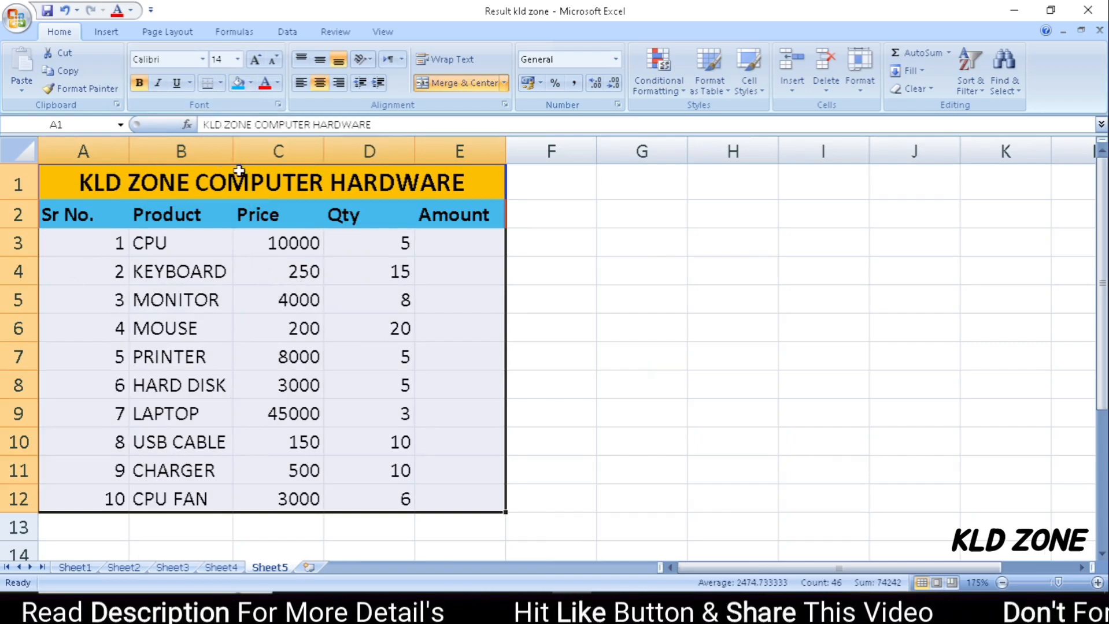
pyautogui.click(220, 83)
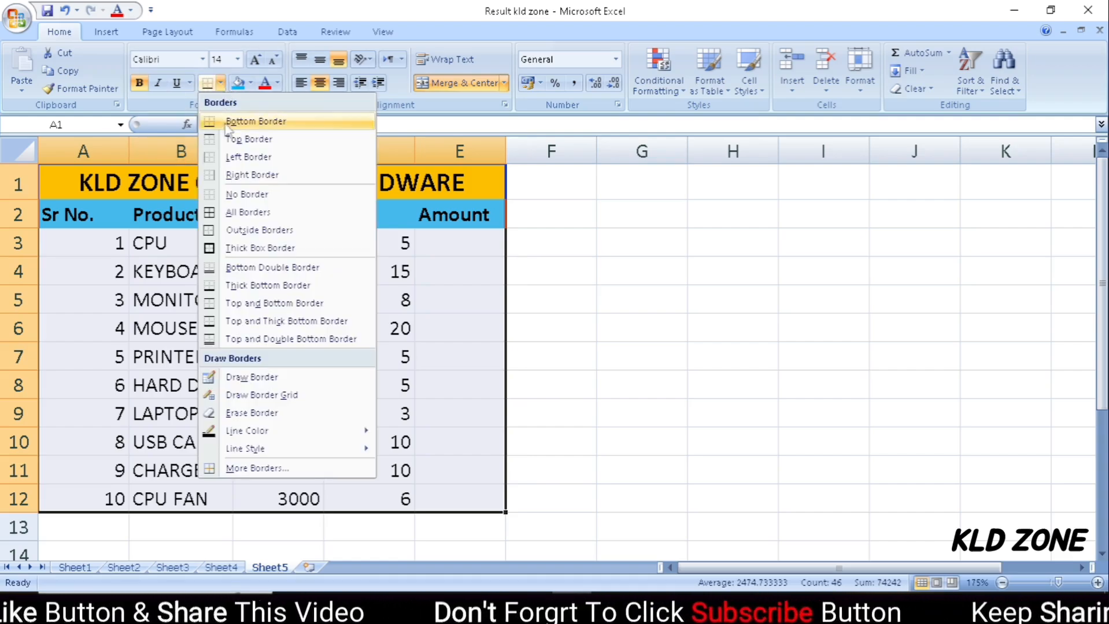
pyautogui.click(233, 215)
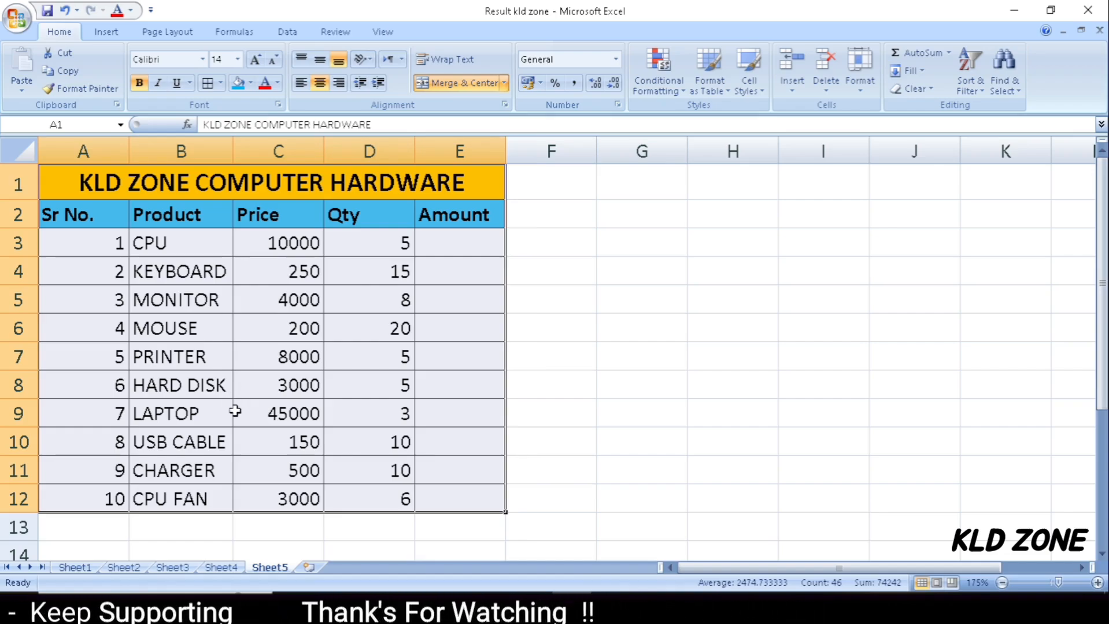
pyautogui.click(529, 372)
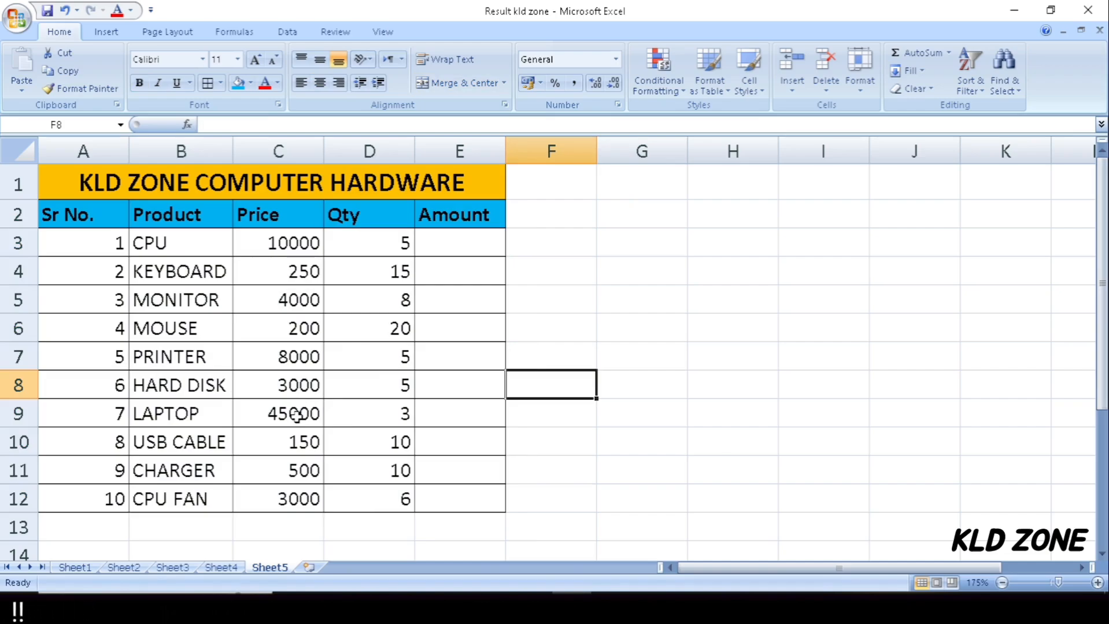
# - Center the contents of the header and product rows, A2:E12, horizontally
pyautogui.moveTo(67, 215); pyautogui.dragTo(431, 493)
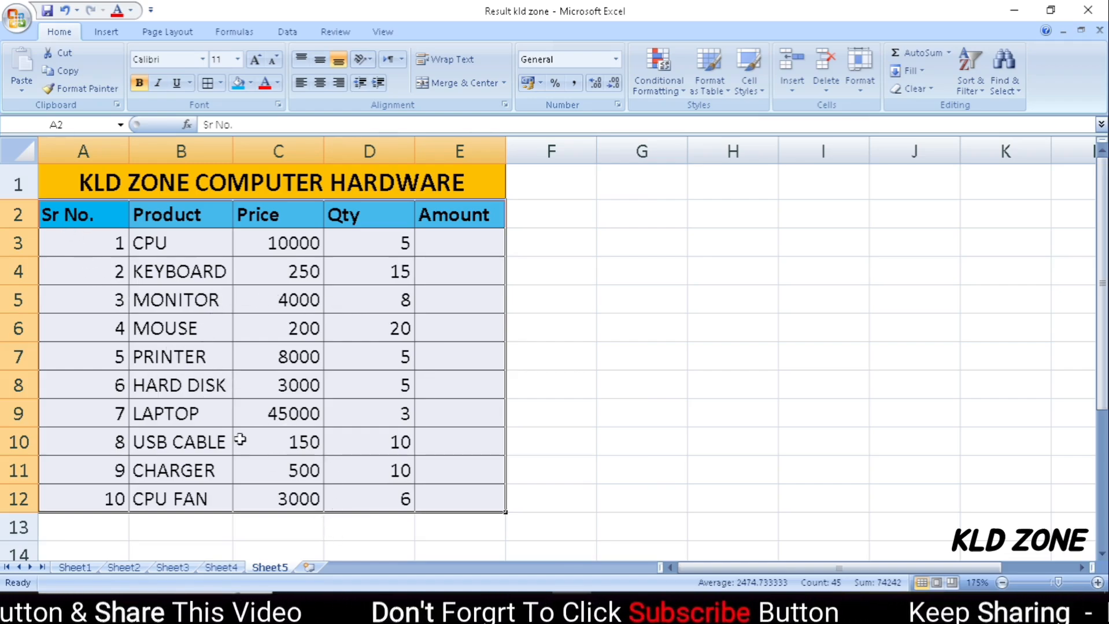
pyautogui.click(320, 85)
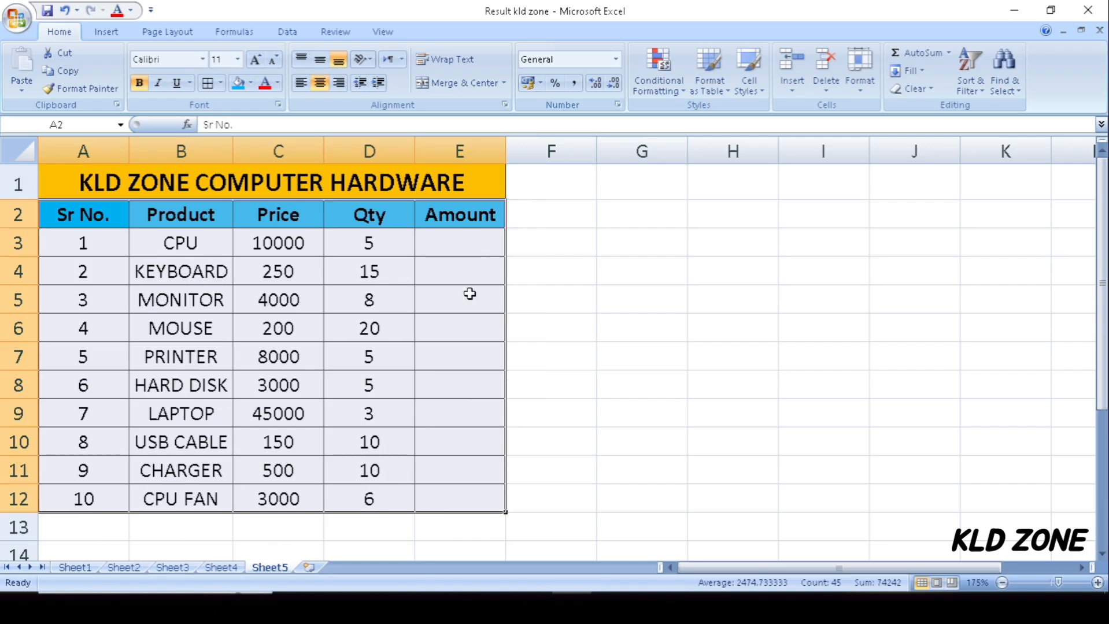
pyautogui.click(551, 415)
# - Examine the CPU row's product, price, quantity and amount cells in row 3
pyautogui.click(441, 243)
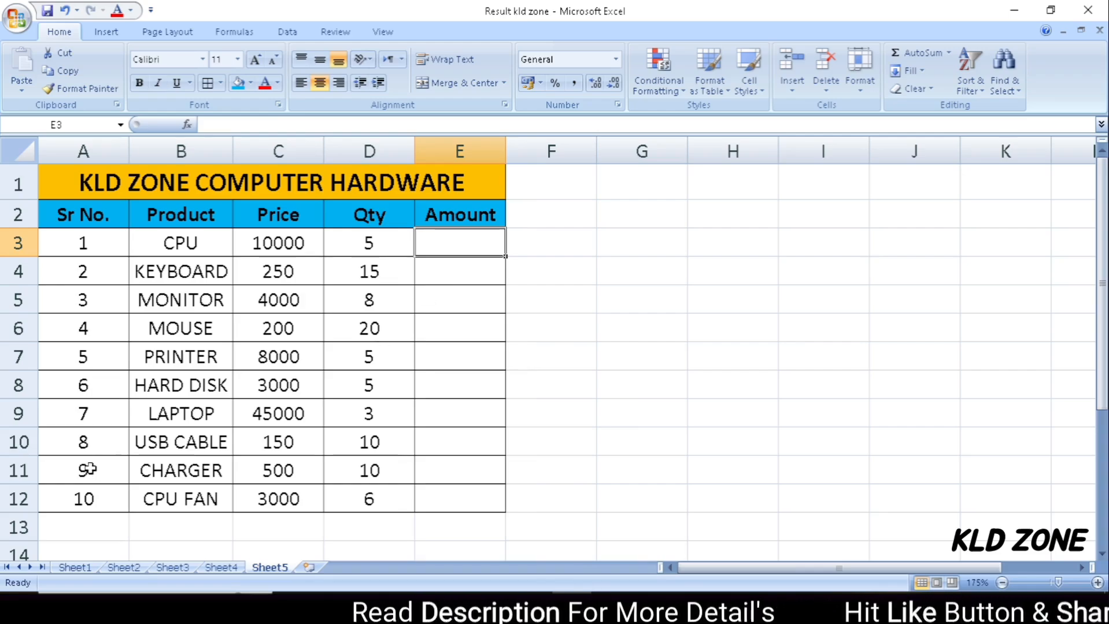
pyautogui.click(177, 250)
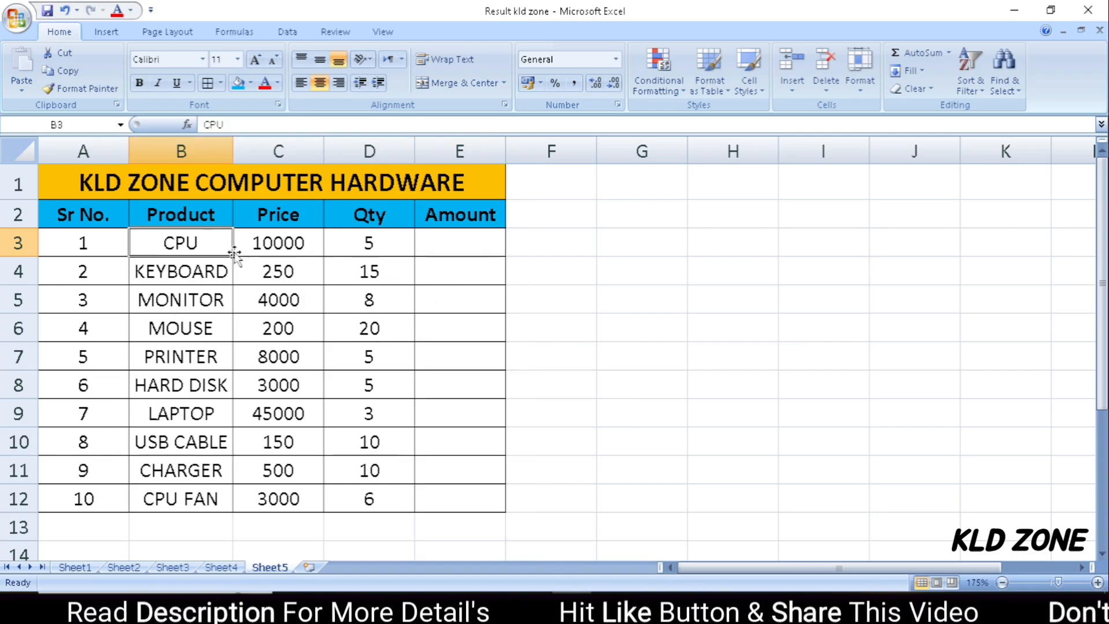
pyautogui.click(290, 243)
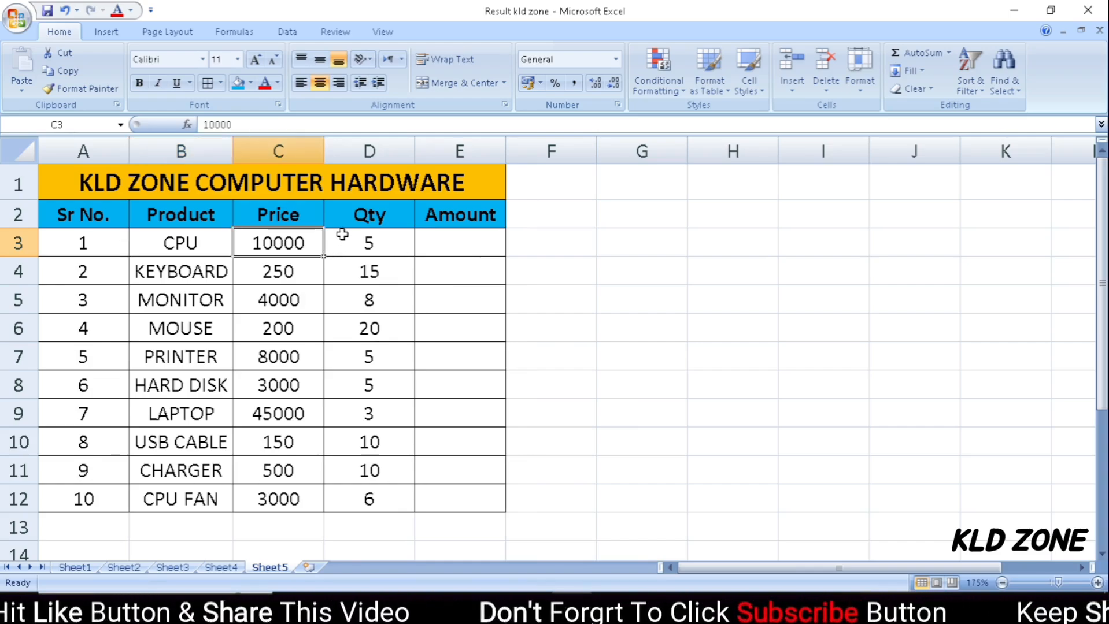
pyautogui.click(363, 246)
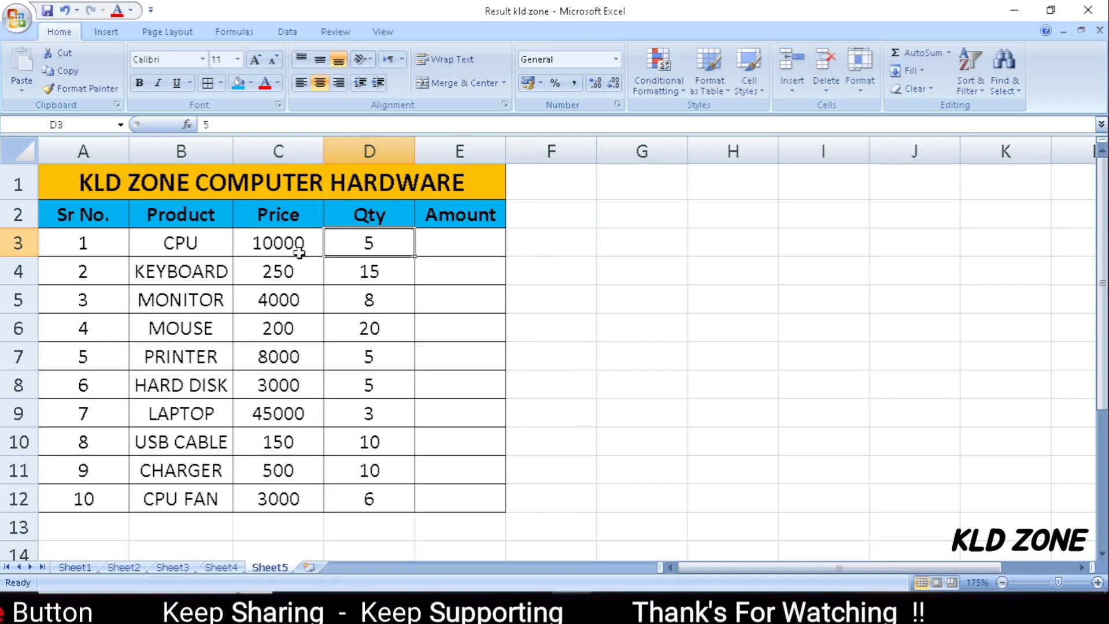
pyautogui.click(432, 244)
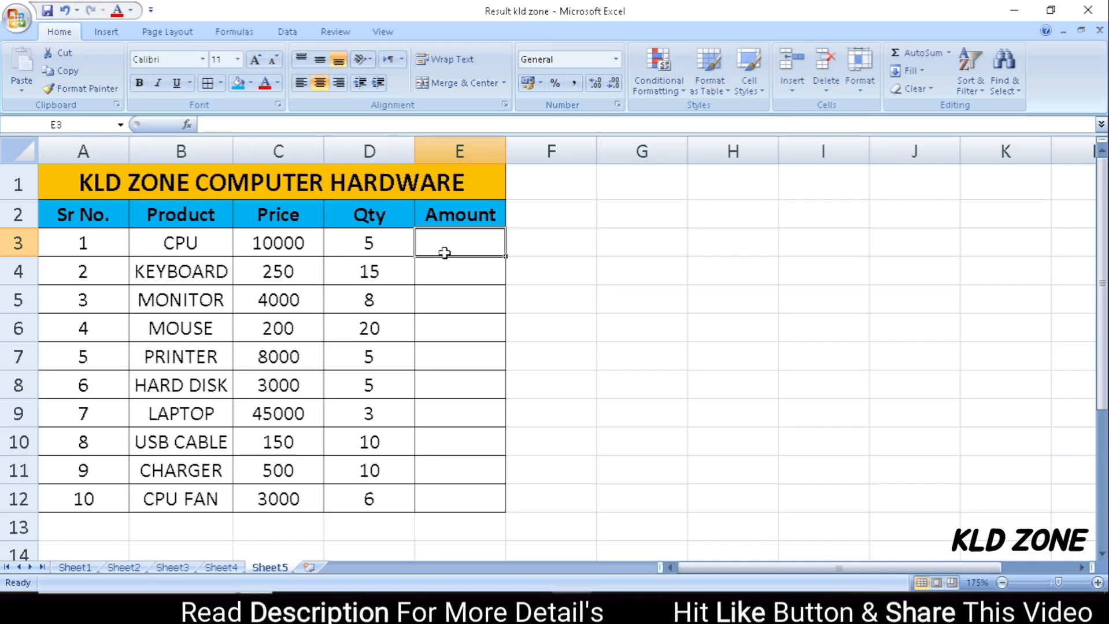
pyautogui.click(282, 245)
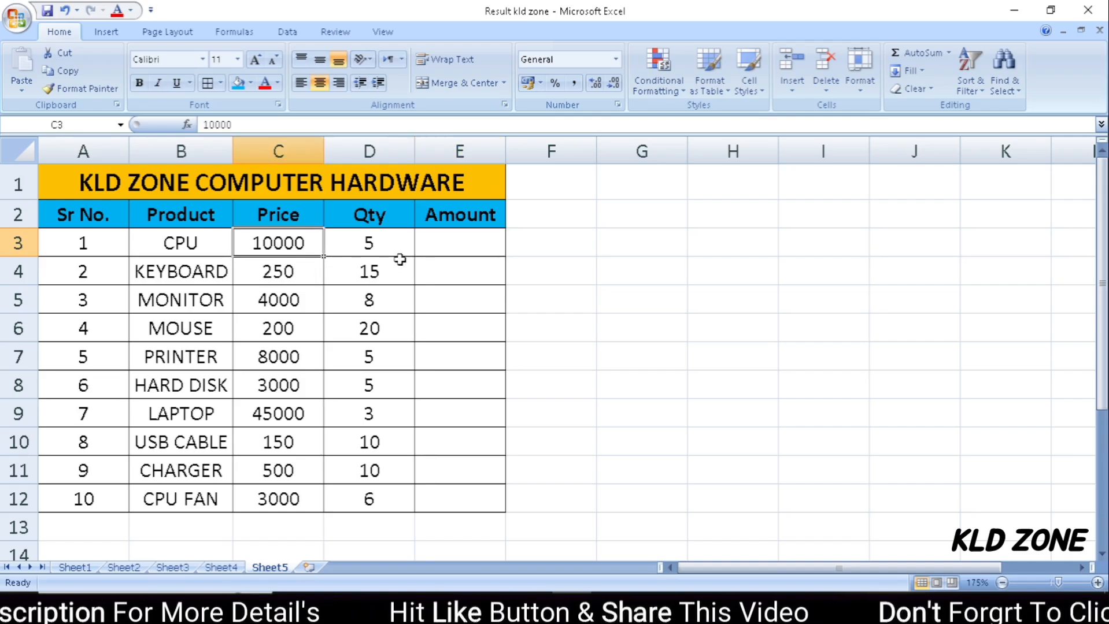
pyautogui.click(362, 254)
pyautogui.click(461, 244)
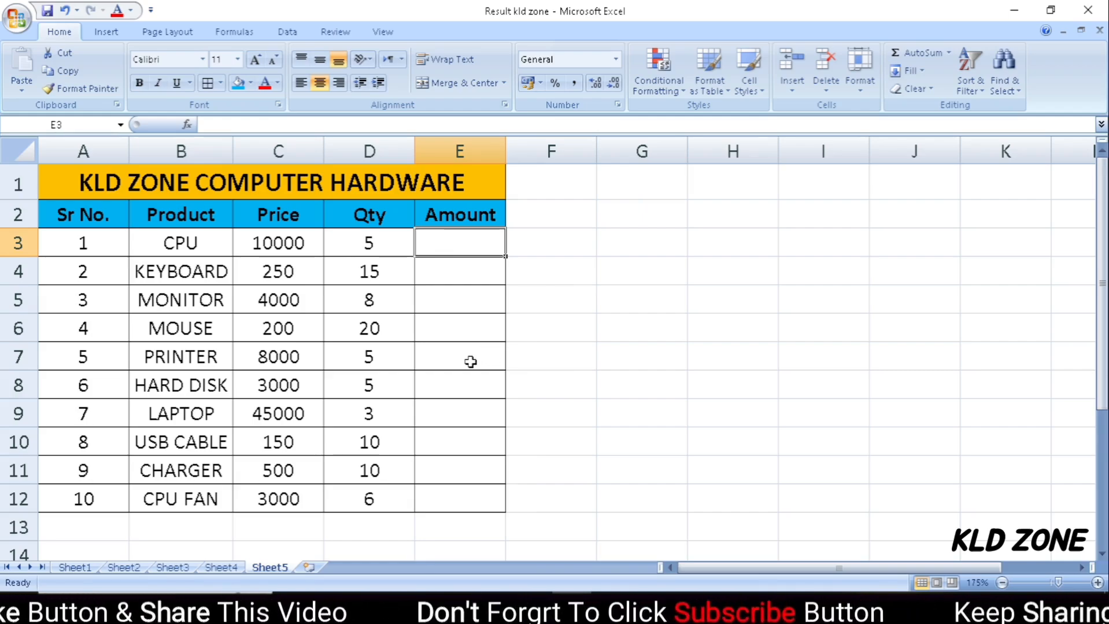
pyautogui.write('=')
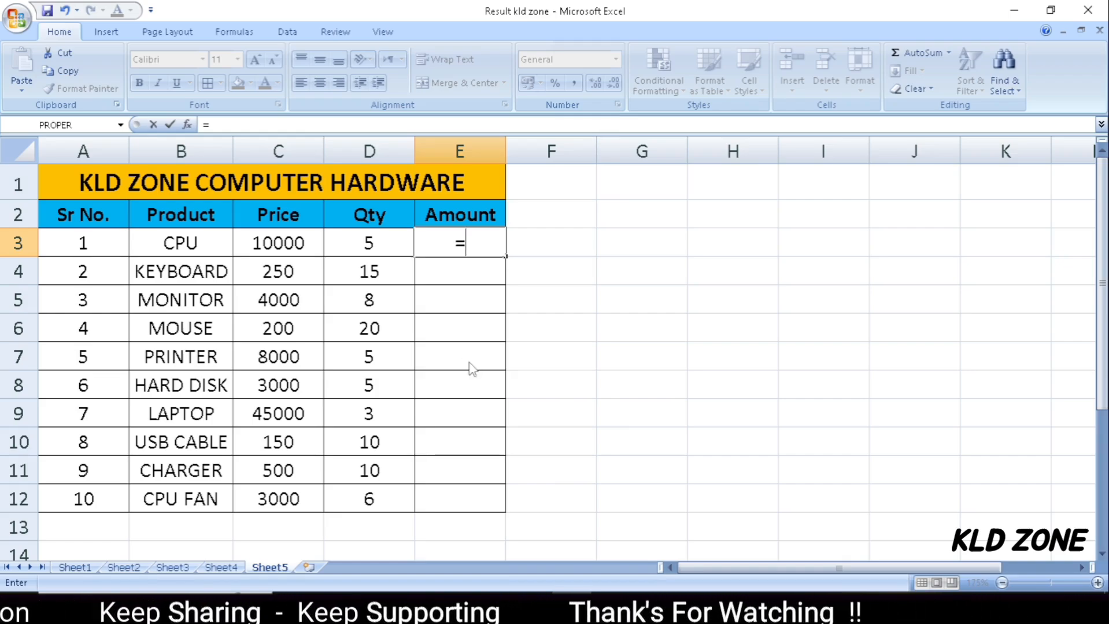
pyautogui.press('Escape')
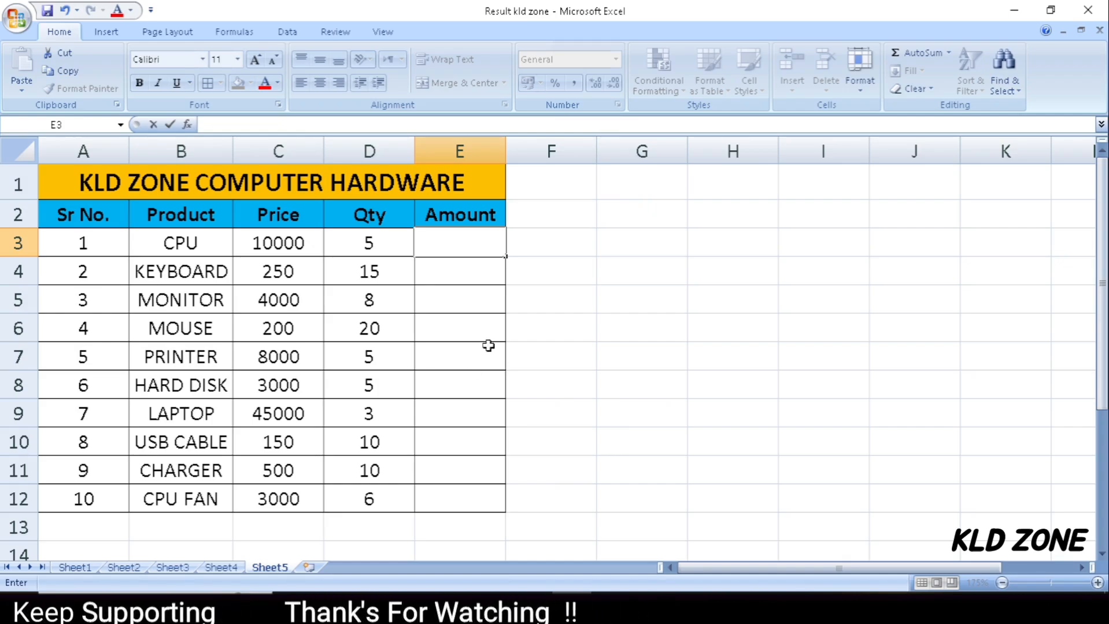
pyautogui.click(489, 342)
# - Start a formula in the CPU row's Amount cell, E3, with a reference to its price, =C3
pyautogui.click(446, 240)
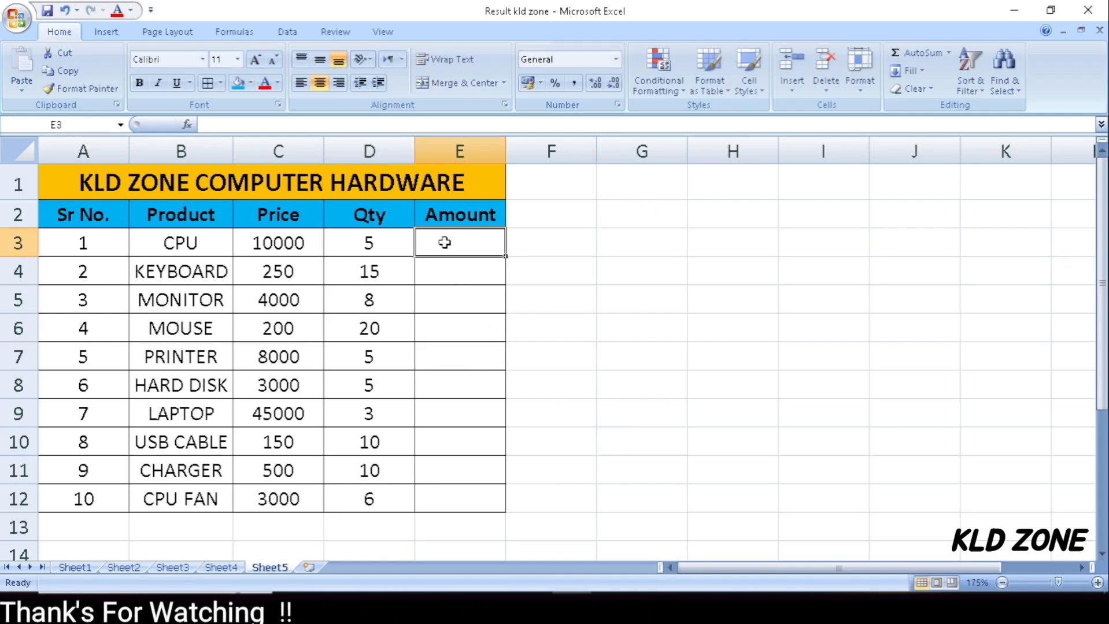
pyautogui.write('=')
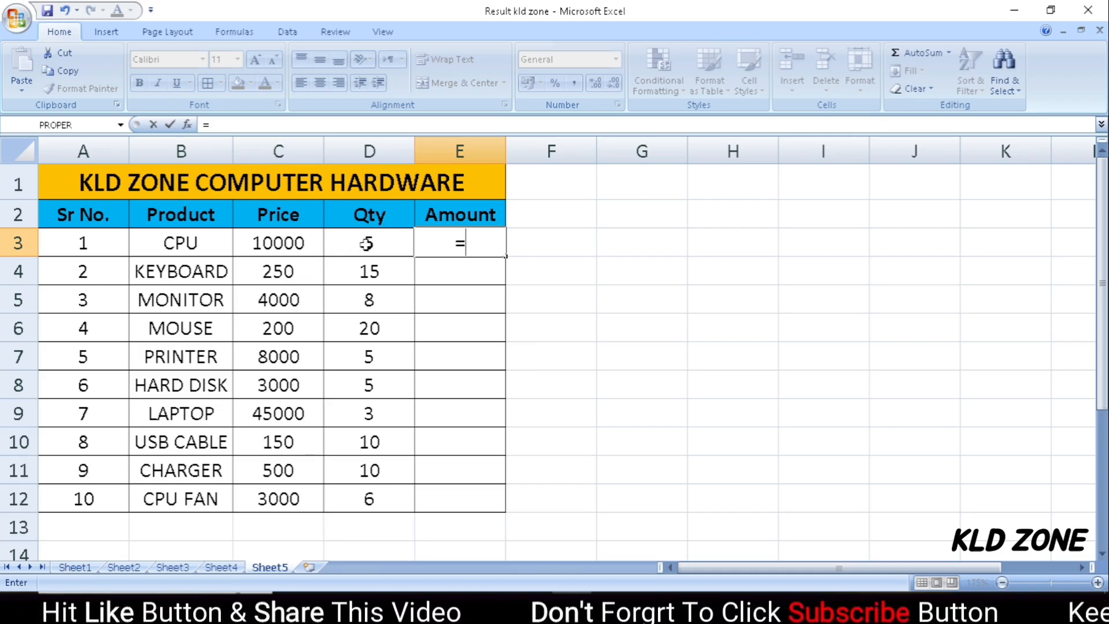
pyautogui.click(284, 242)
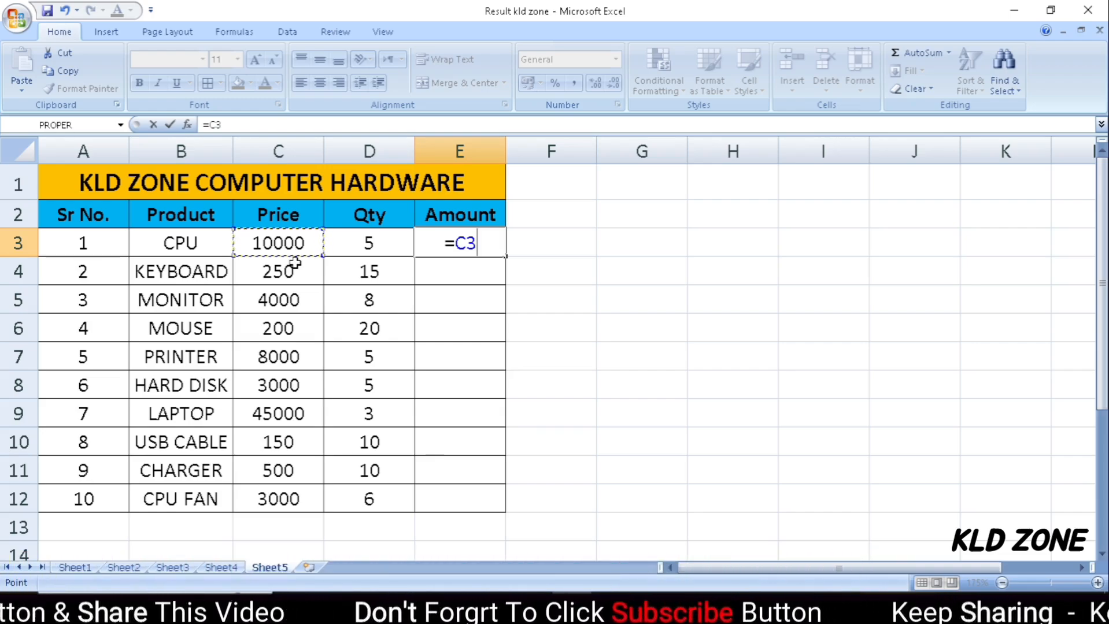
pyautogui.press('BackSpace')
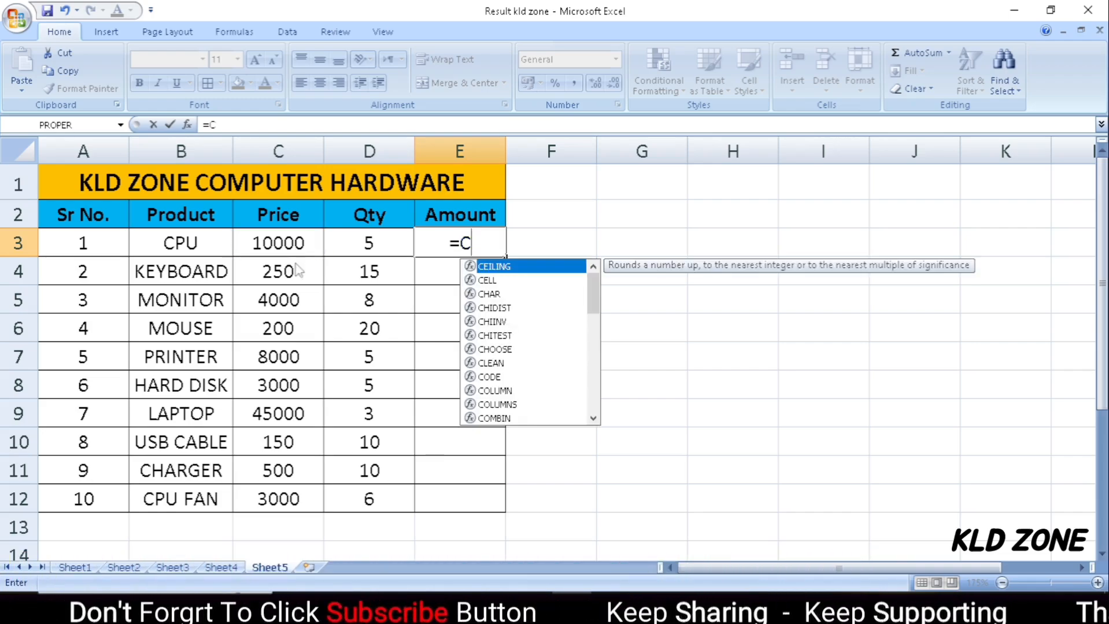
pyautogui.press('BackSpace')
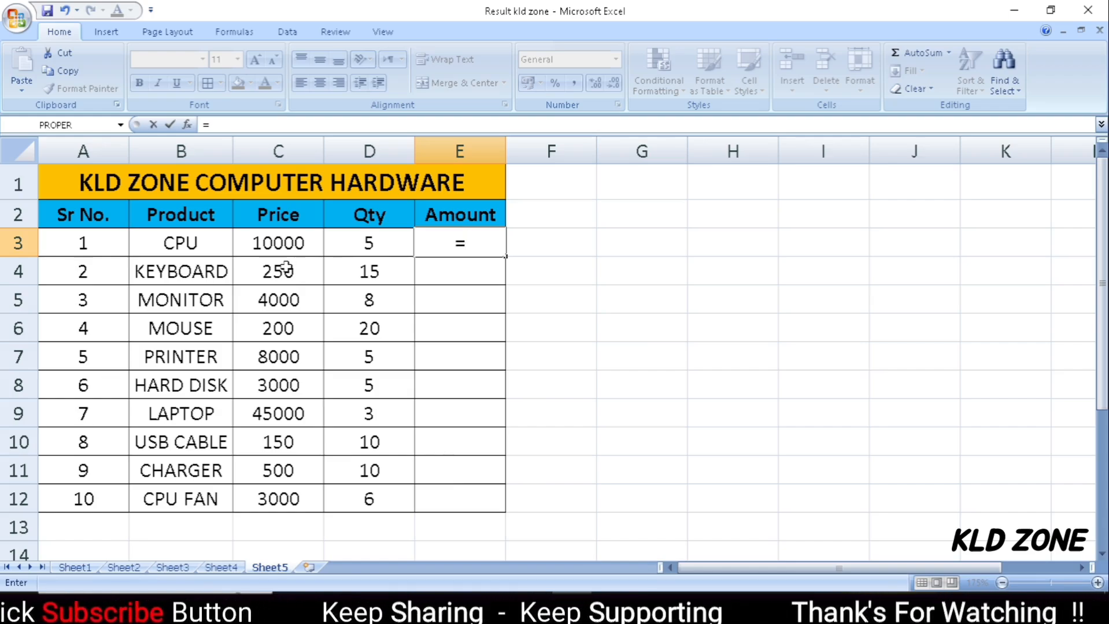
pyautogui.write('C')
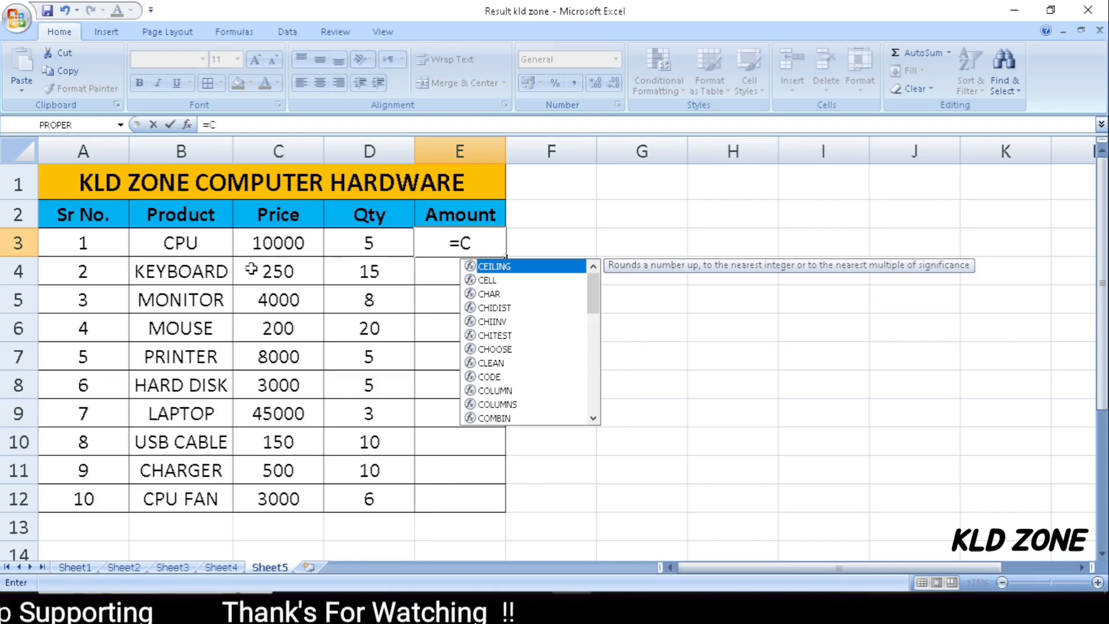
pyautogui.write('3')
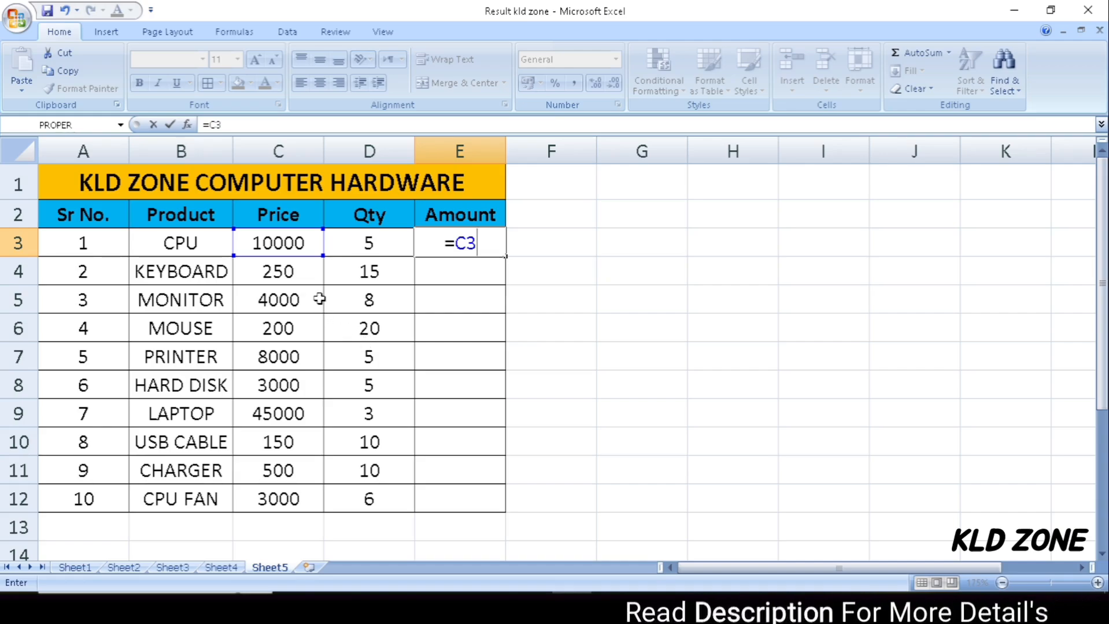
pyautogui.click(281, 254)
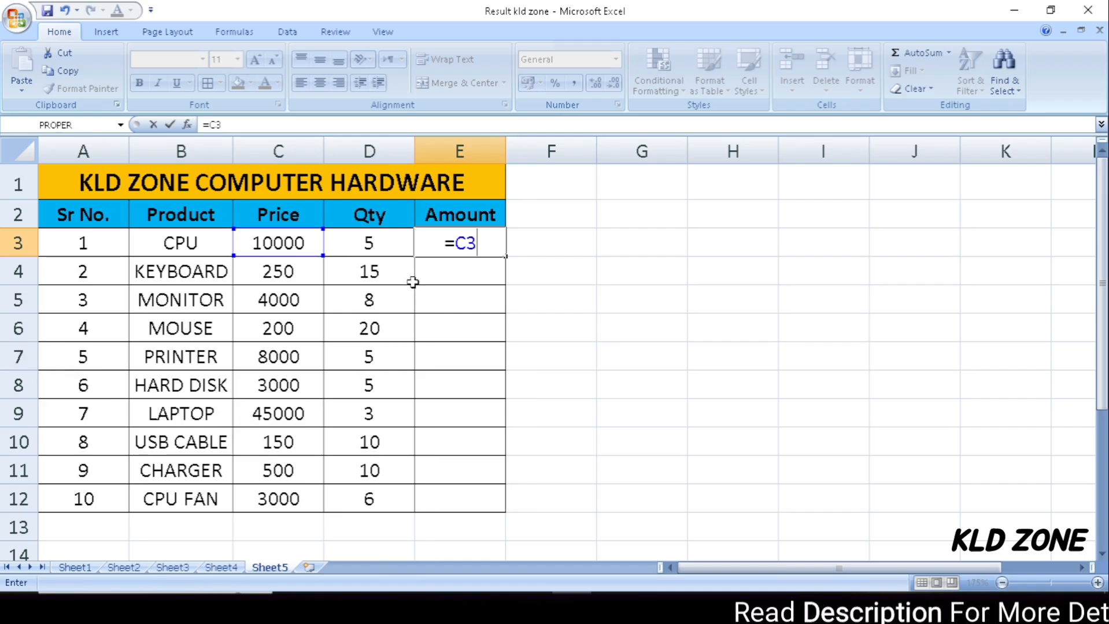
pyautogui.press('BackSpace')
pyautogui.press('BackSpace')
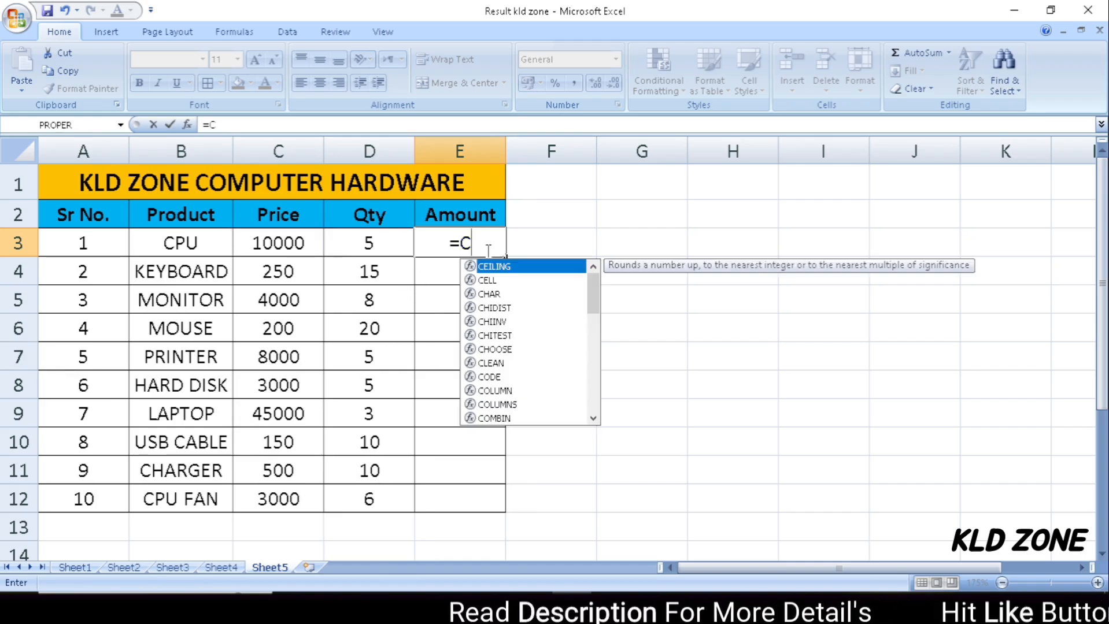
pyautogui.click(276, 247)
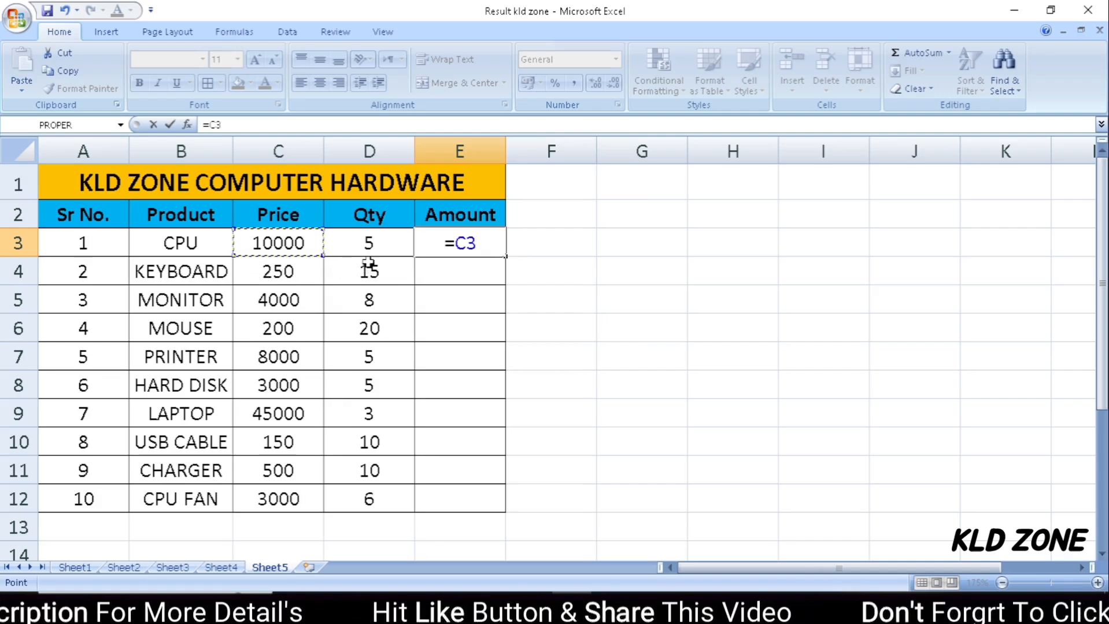
pyautogui.press('BackSpace')
pyautogui.press('BackSpace')
pyautogui.write('C3')
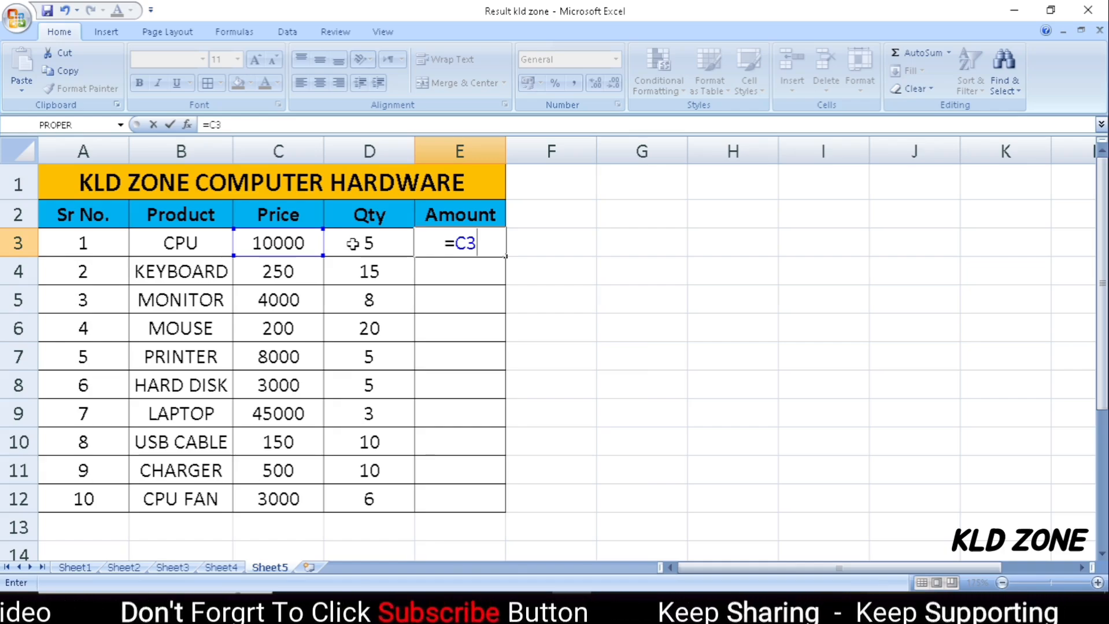
# - Complete the formula in E3 as =C3*D3 to multiply the CPU's price by its quantity
pyautogui.write('*')
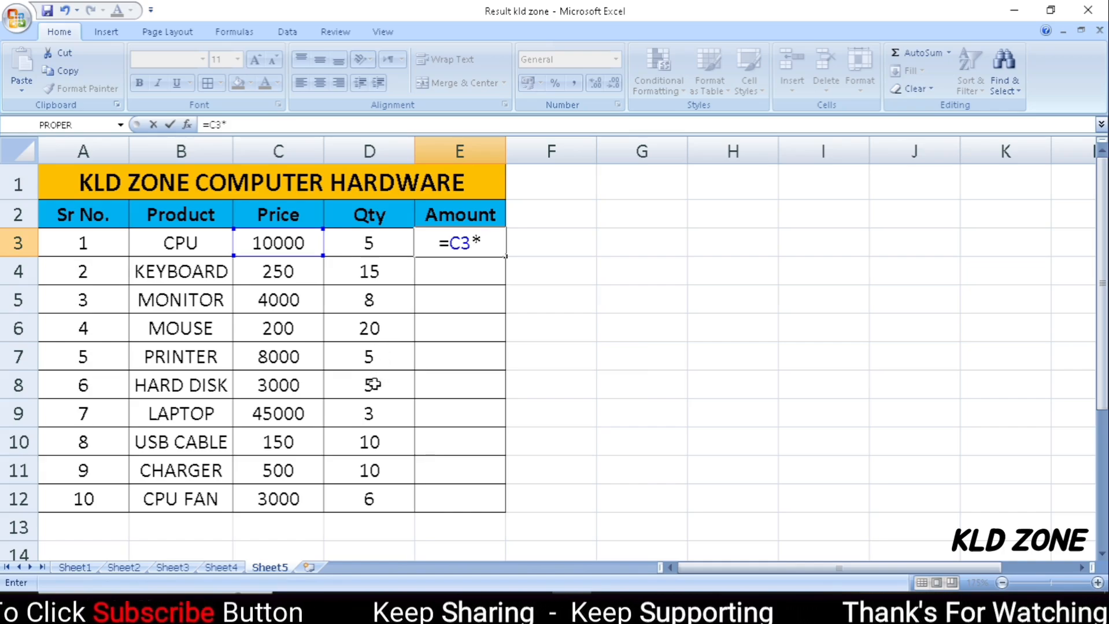
pyautogui.click(375, 240)
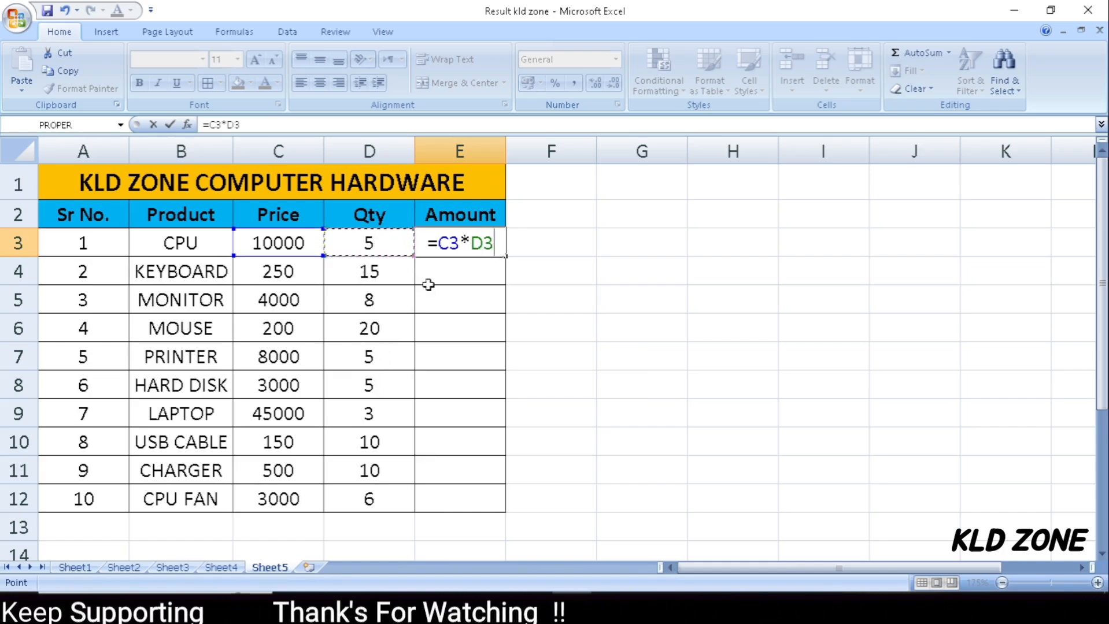
pyautogui.press('Return')
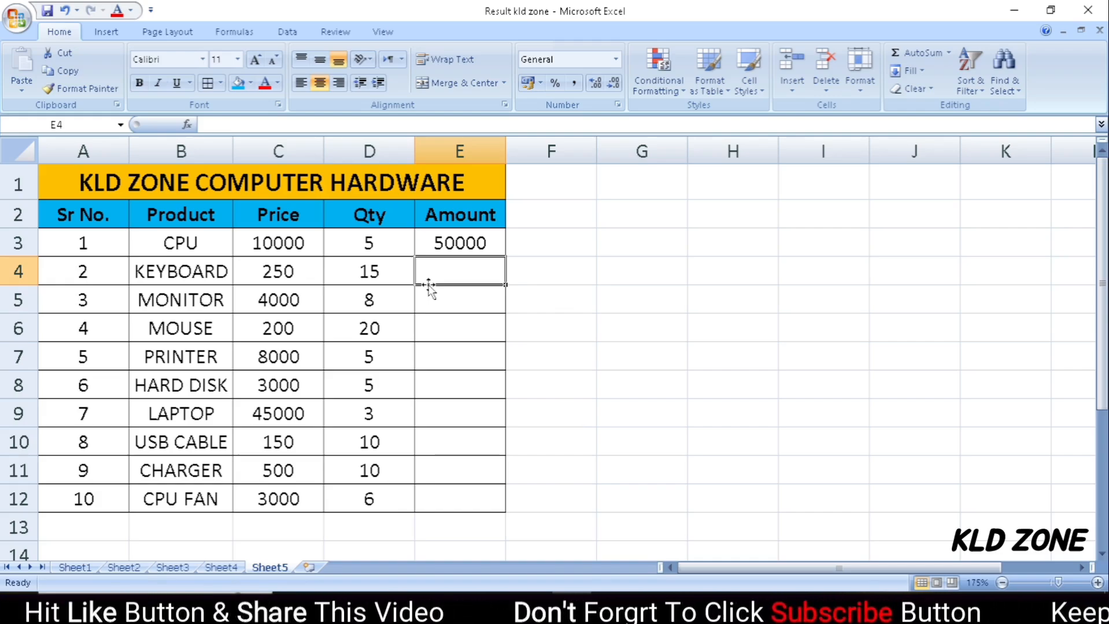
pyautogui.click(446, 243)
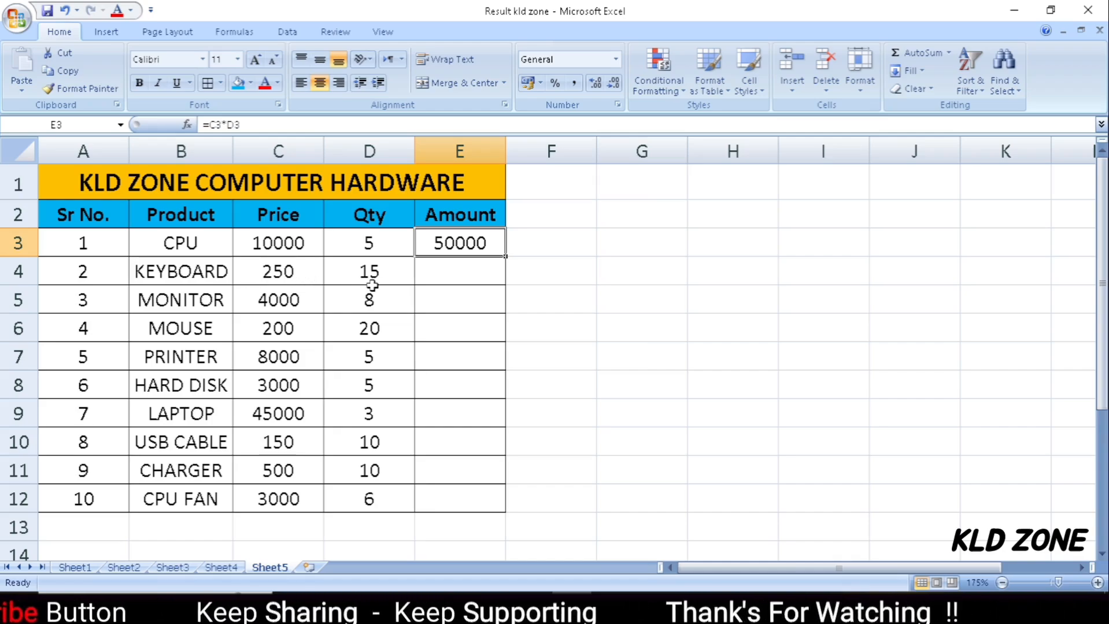
pyautogui.click(437, 270)
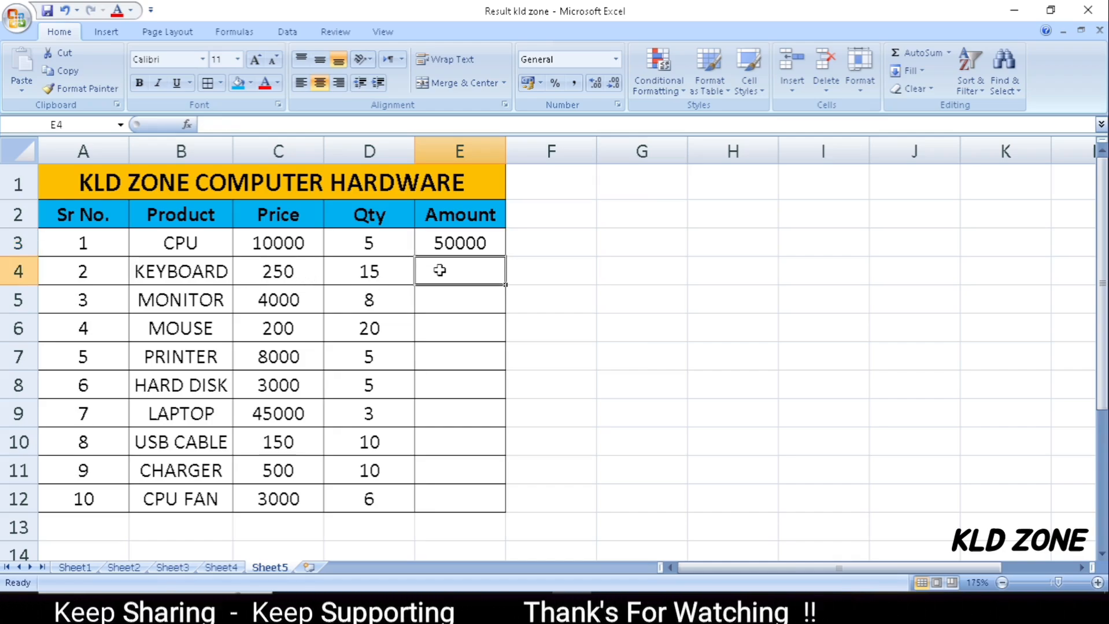
pyautogui.click(157, 305)
pyautogui.click(292, 303)
pyautogui.click(373, 306)
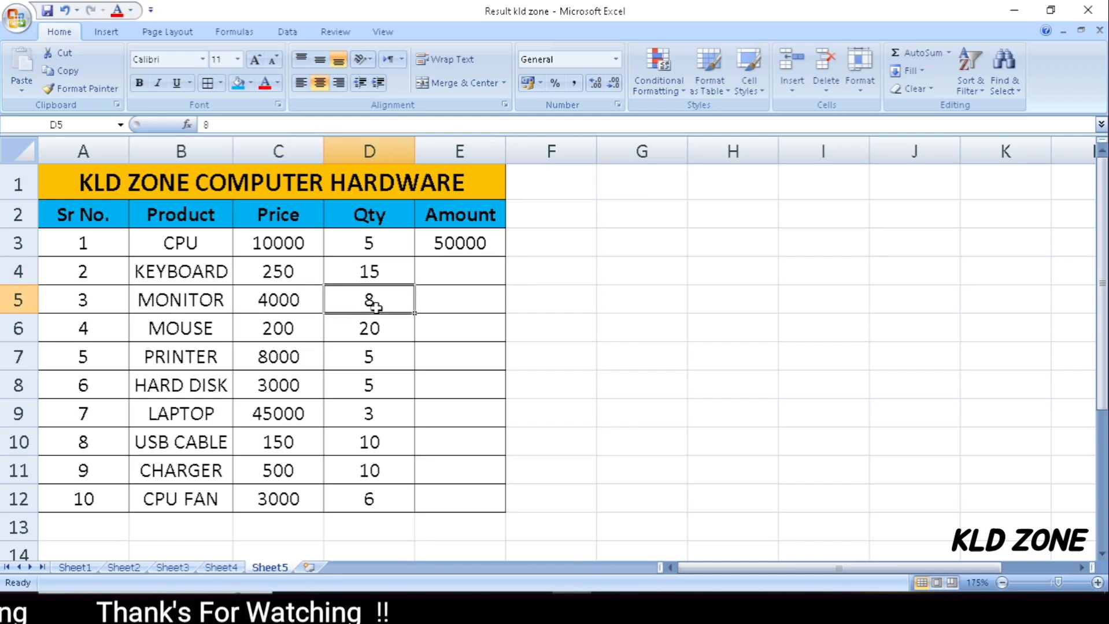
# - Fill the Amount formula from E3 down through the CPU FAN row, E12
pyautogui.click(486, 250)
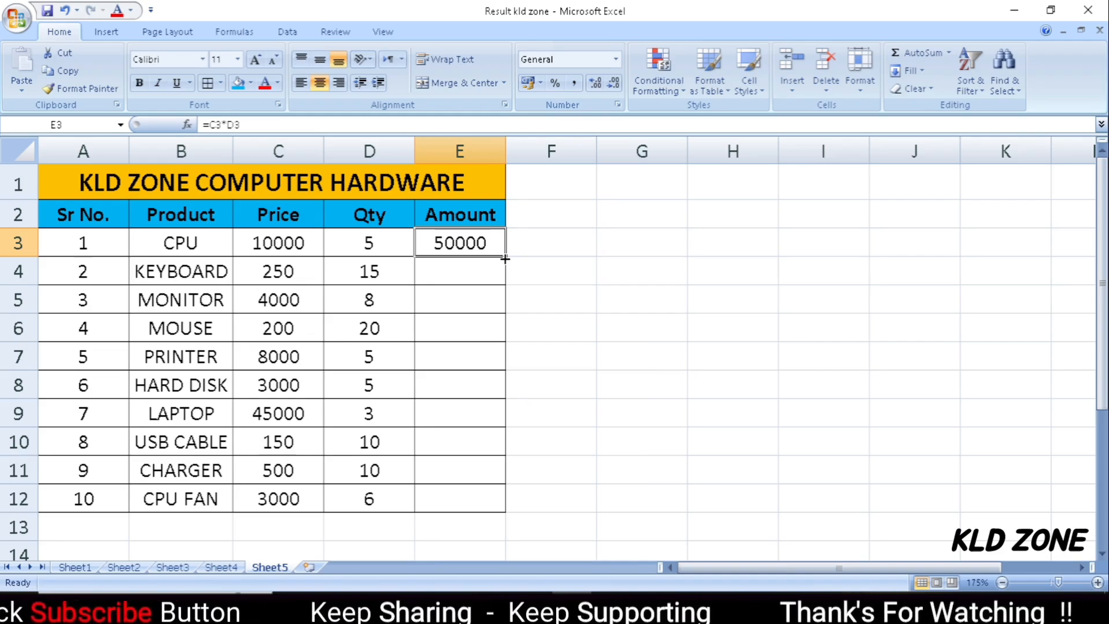
pyautogui.moveTo(505, 259); pyautogui.dragTo(501, 501)
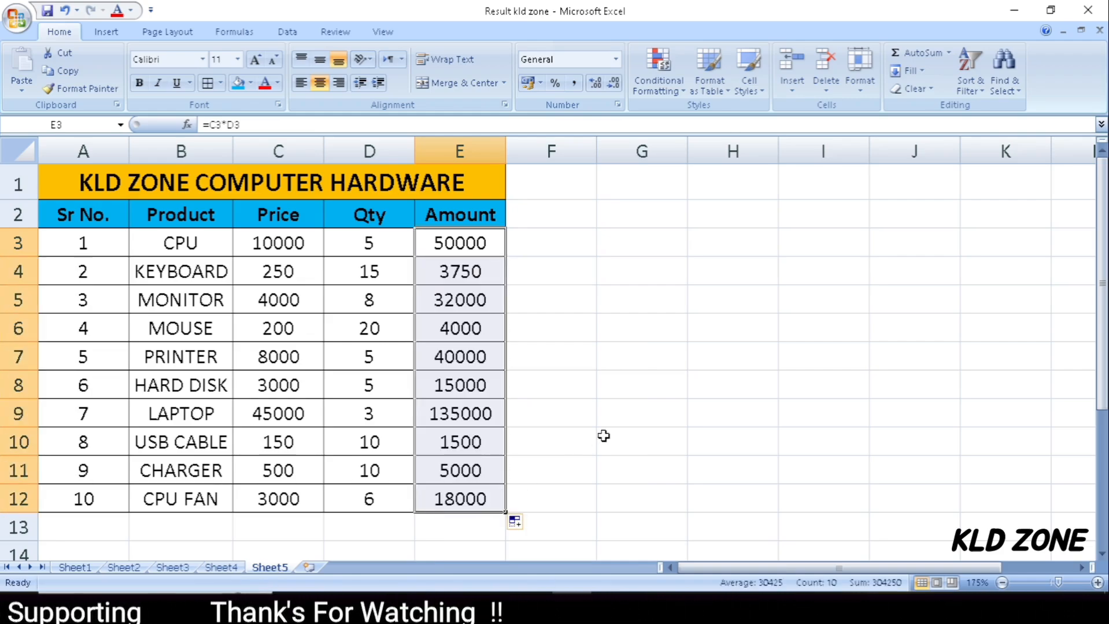